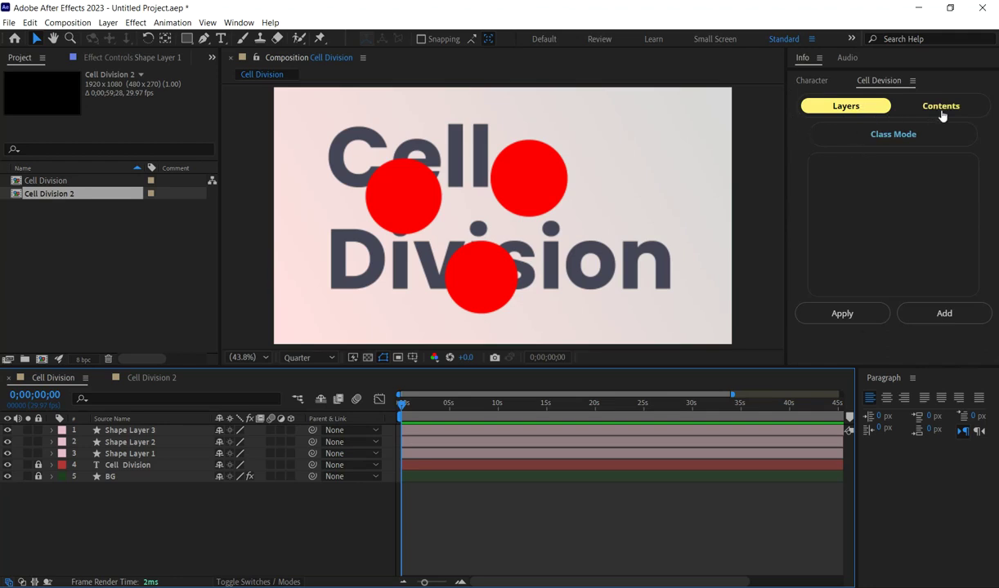
# Toggle the extension's class mode on and off, then nudge the three red circles slightly.
pyautogui.click(884, 139)
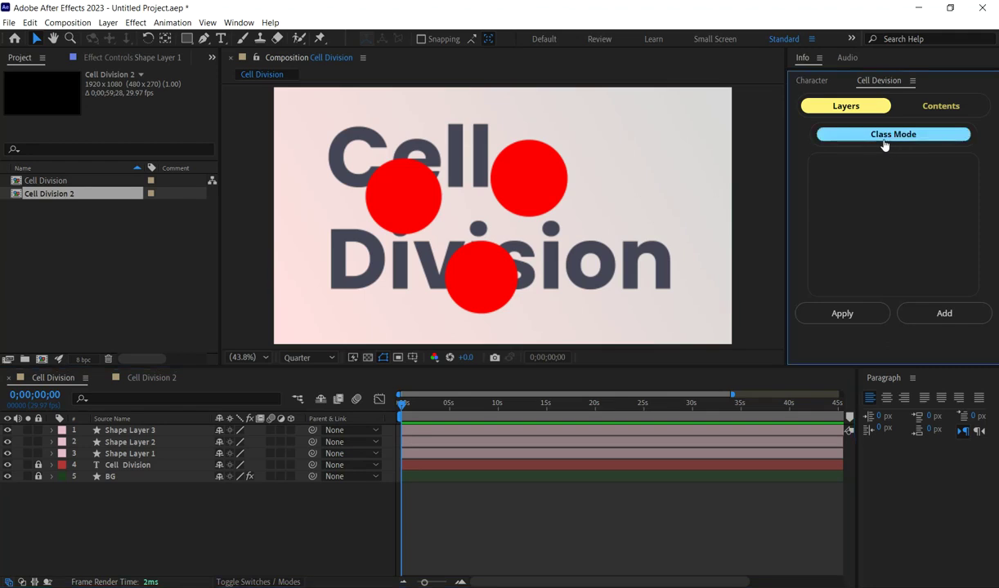
pyautogui.click(883, 145)
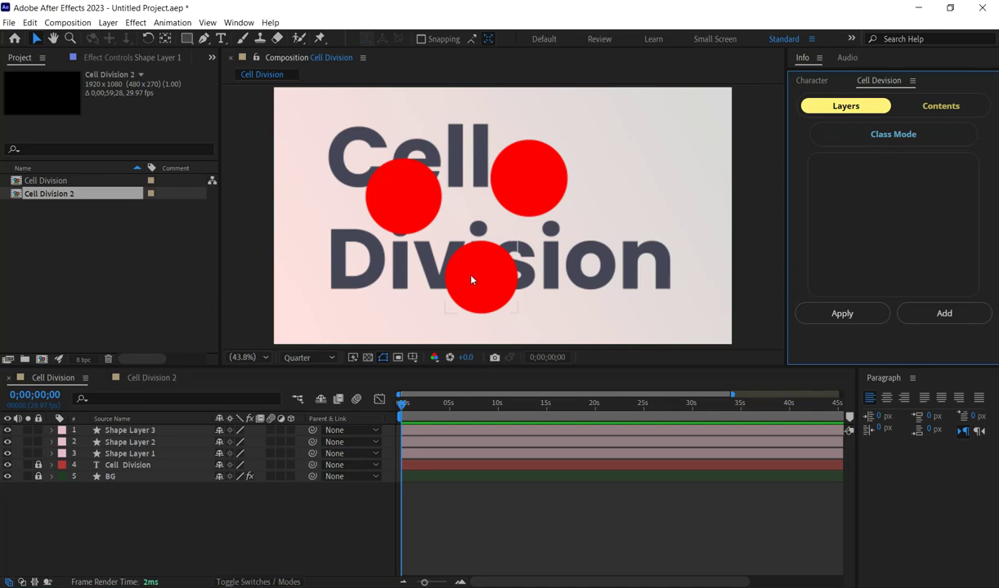
pyautogui.moveTo(471, 280); pyautogui.dragTo(462, 276)
pyautogui.moveTo(519, 180); pyautogui.dragTo(530, 183)
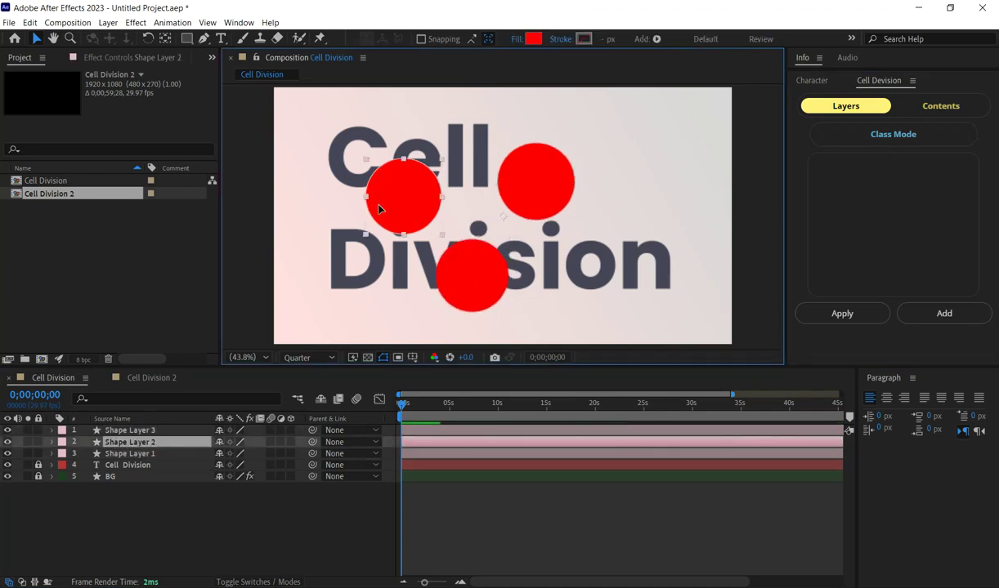
pyautogui.moveTo(379, 212); pyautogui.dragTo(368, 200)
pyautogui.moveTo(484, 289); pyautogui.dragTo(483, 279)
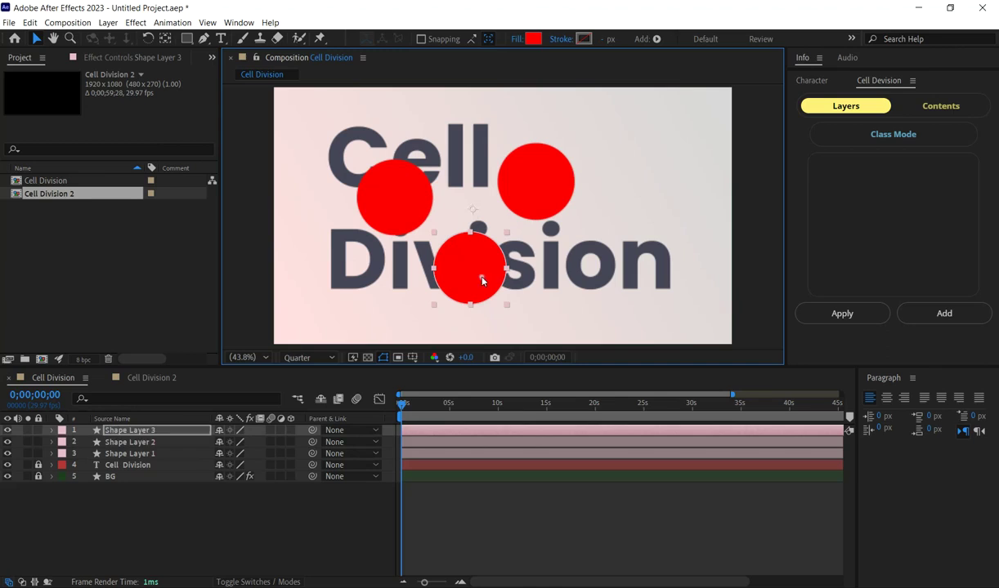
pyautogui.moveTo(531, 188); pyautogui.dragTo(524, 188)
pyautogui.moveTo(471, 297); pyautogui.dragTo(467, 299)
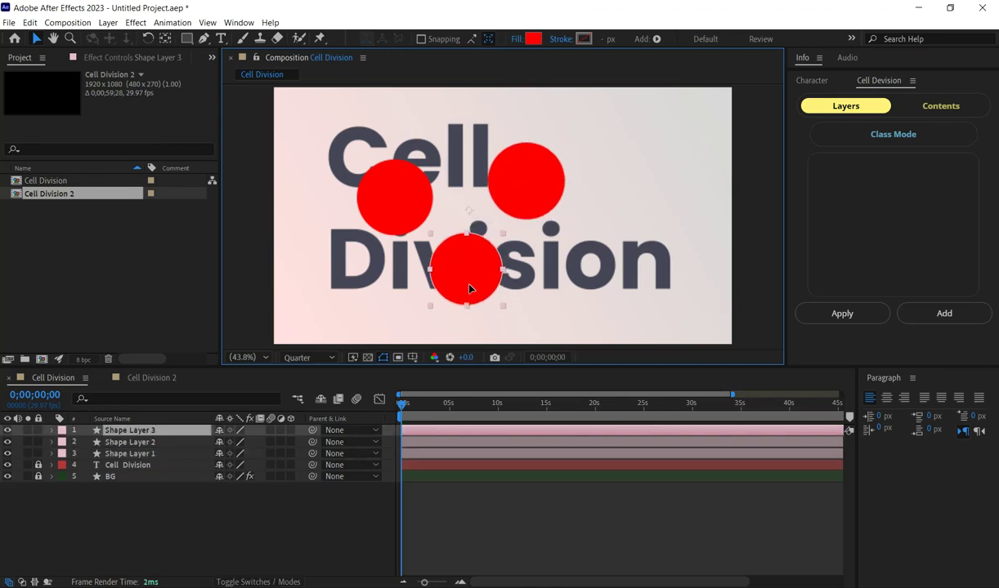
# Load Shape Layers 1–3 into the Cell Division list, clearing and re-adding them.
pyautogui.keyDown('shift'); pyautogui.click(138, 453); pyautogui.keyUp('shift')
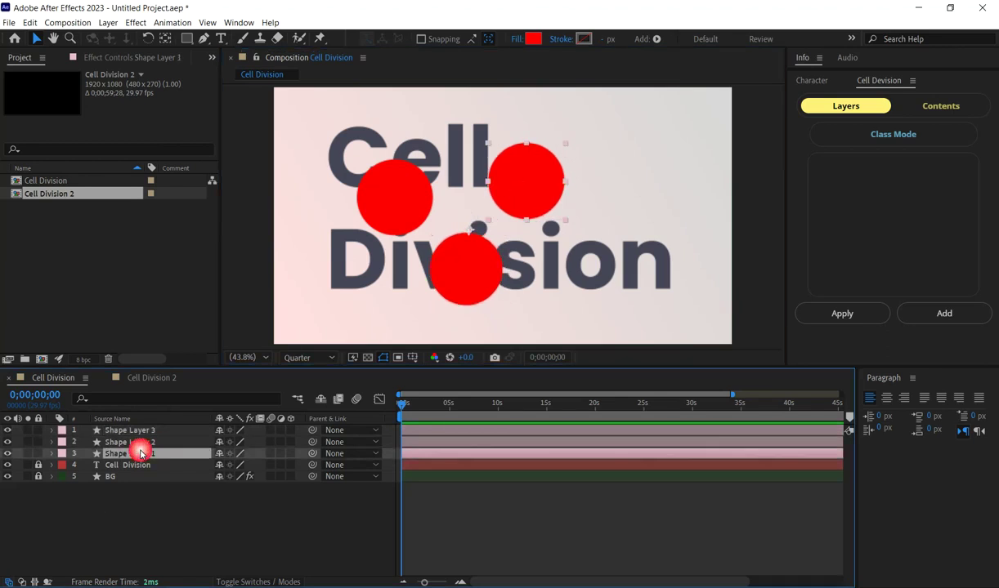
pyautogui.click(943, 316)
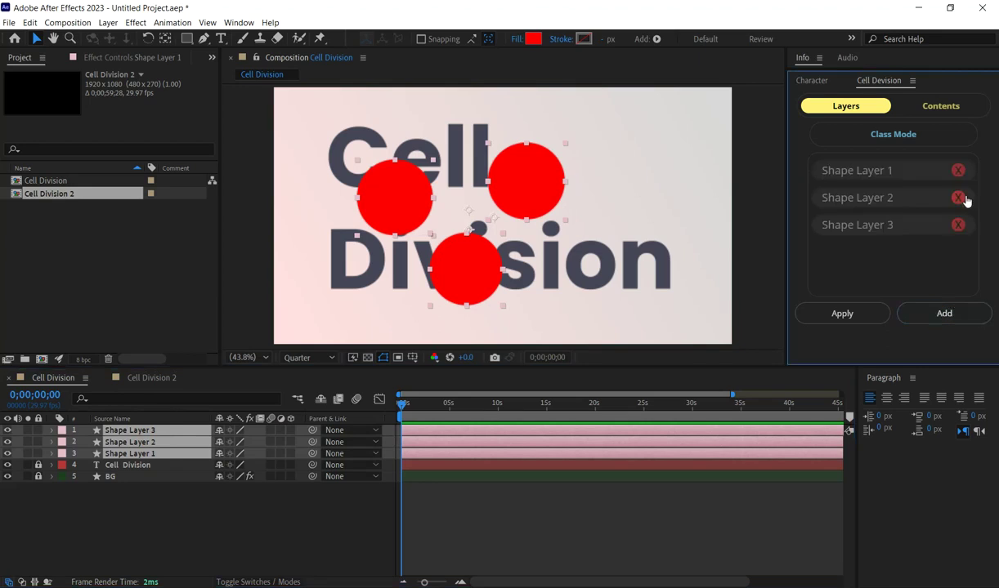
pyautogui.click(958, 171)
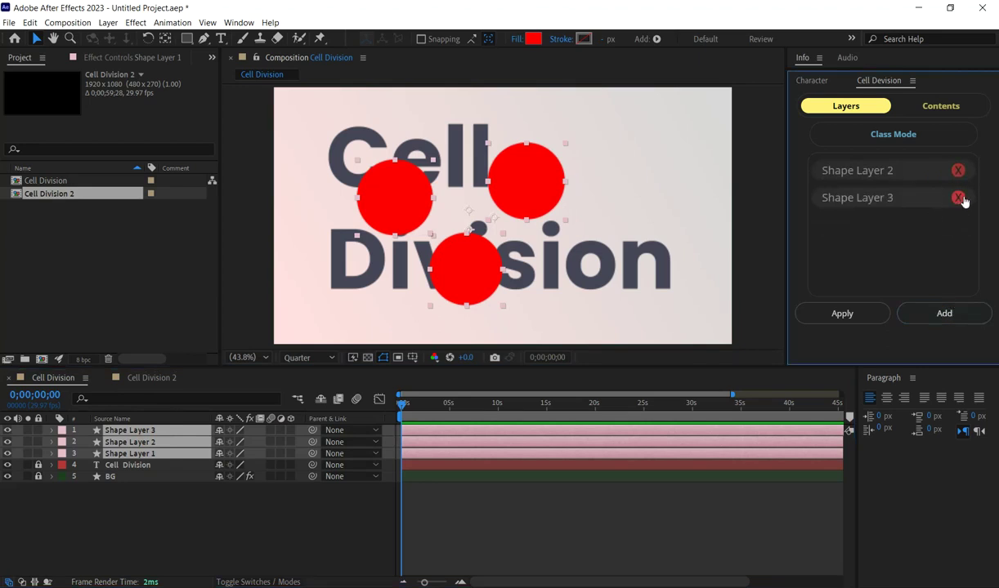
pyautogui.click(958, 199)
pyautogui.click(958, 170)
pyautogui.click(943, 314)
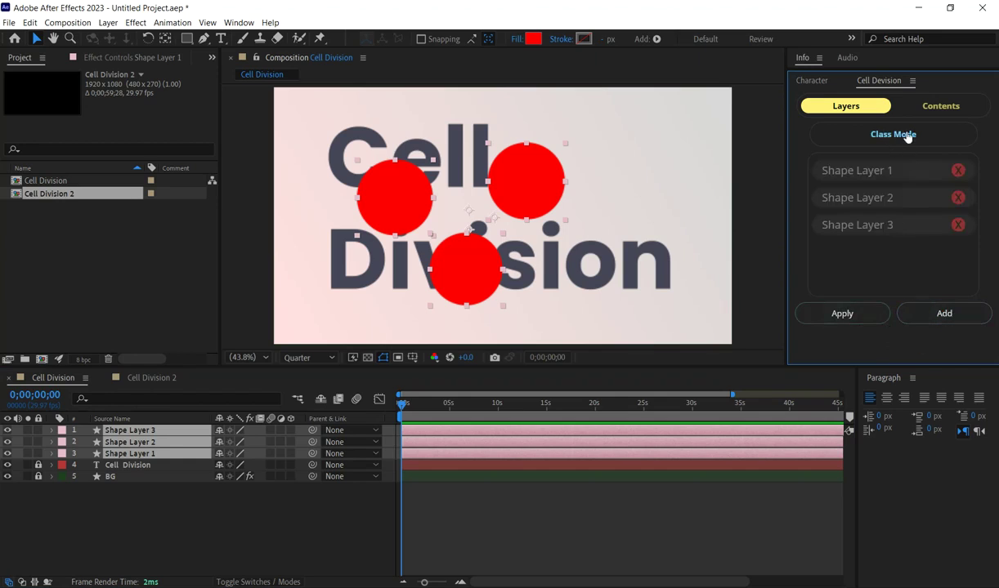
# Apply the extension to precompose the circles into Cell Devision_45 and set preview resolution to Full.
pyautogui.click(862, 323)
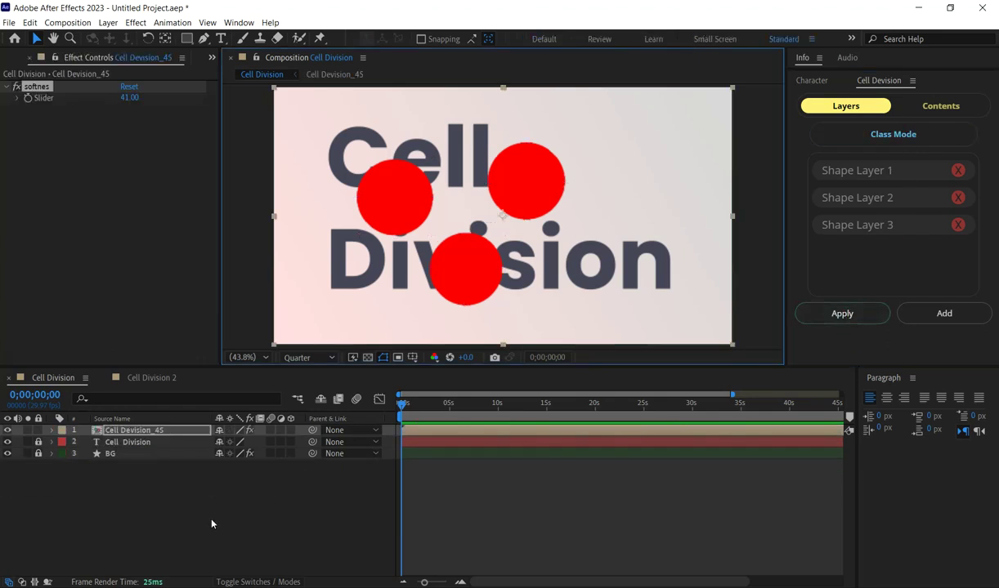
pyautogui.click(307, 357)
pyautogui.click(318, 391)
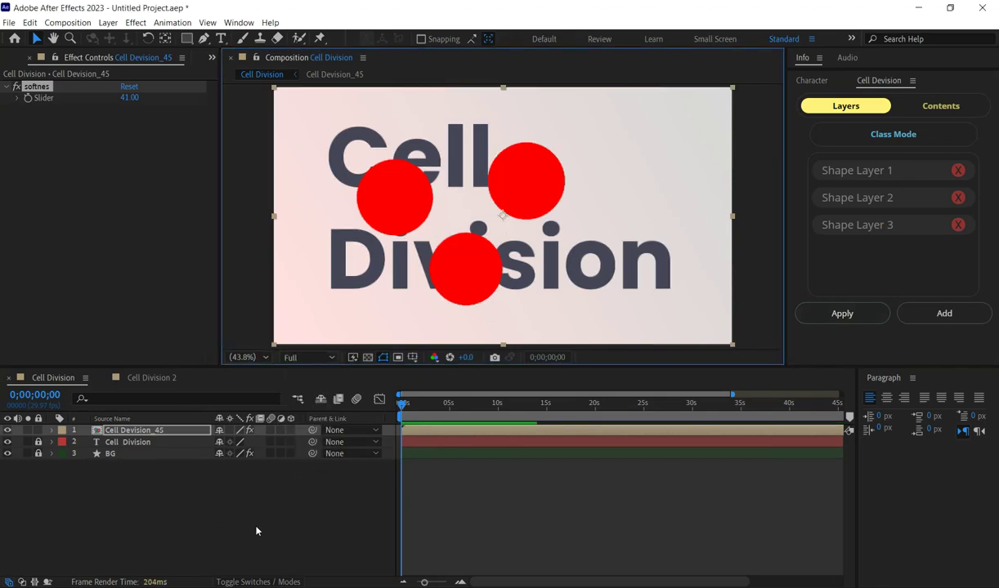
# Set the softnes slider to 104, then raise it to 131 to merge the circles.
pyautogui.click(119, 114)
pyautogui.click(132, 99)
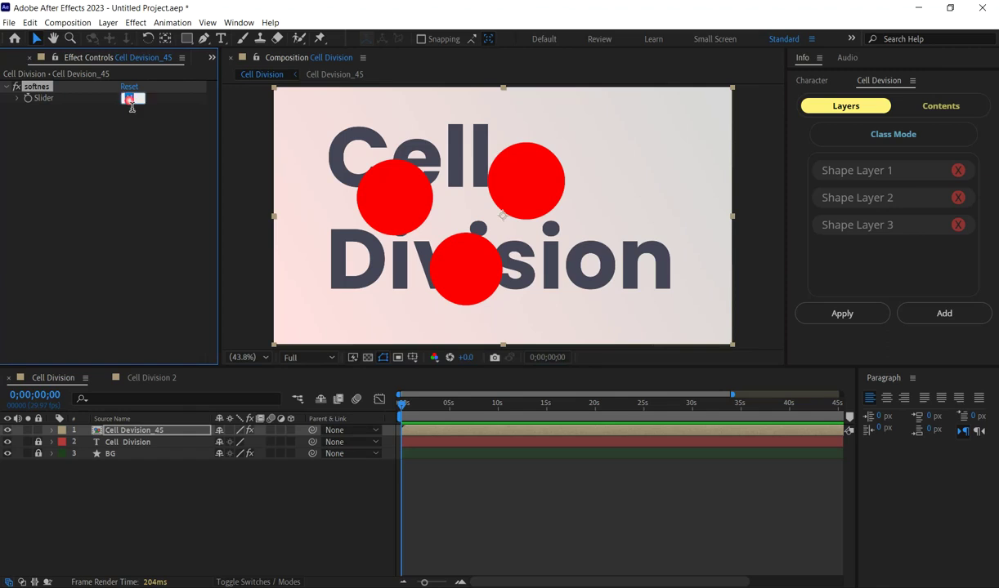
pyautogui.write('104')
pyautogui.press('Return')
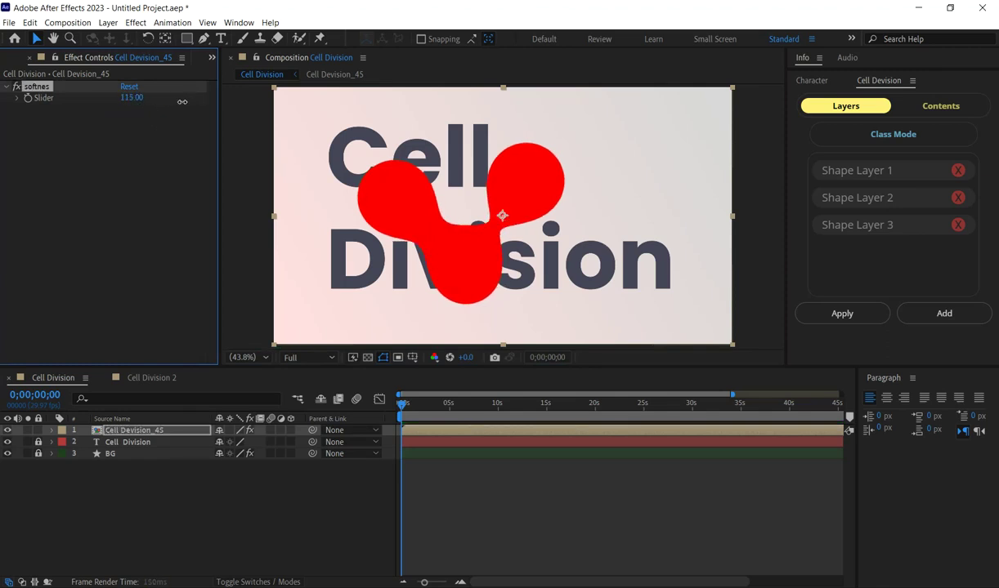
pyautogui.moveTo(170, 101); pyautogui.dragTo(193, 102)
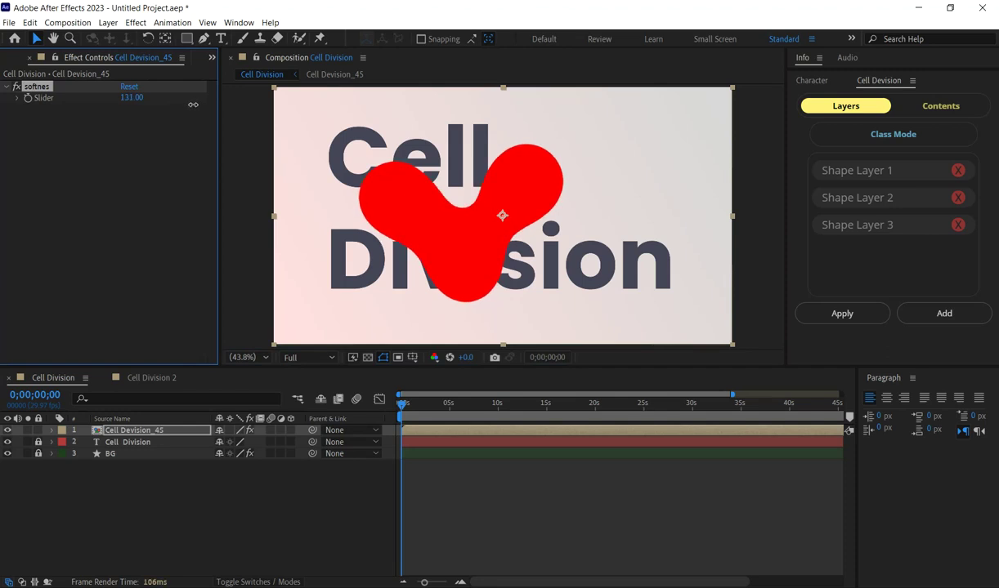
pyautogui.click(180, 579)
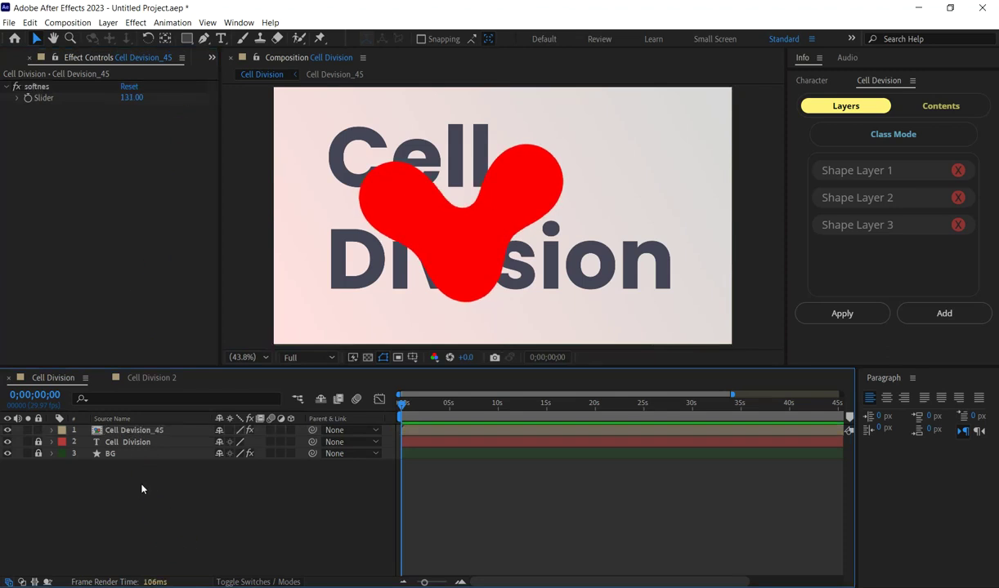
# Inside Cell Devision_45, move Shape Layer 1's circle upper right and Shape Layer 2's circle lower left.
pyautogui.doubleClick(133, 430)
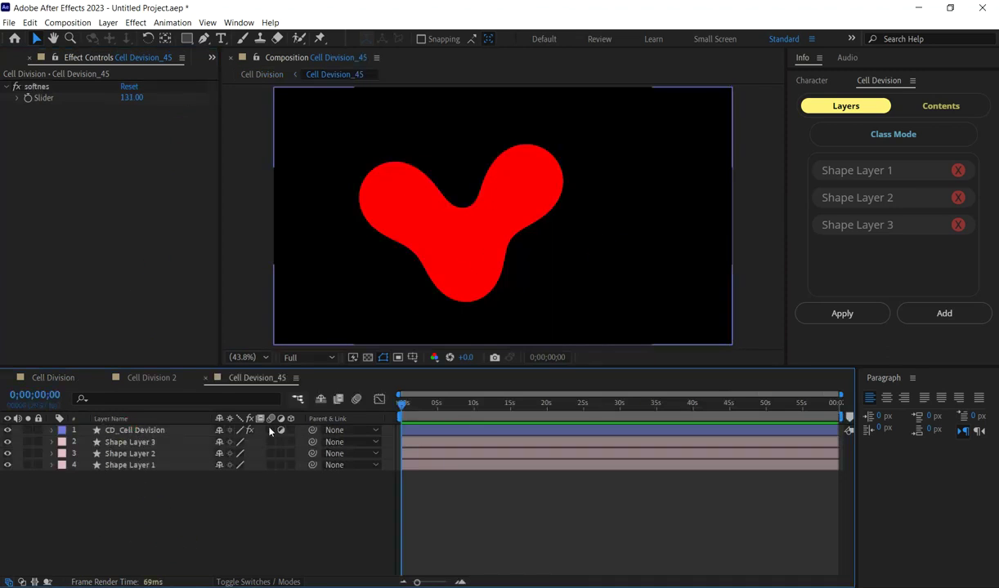
pyautogui.click(131, 466)
pyautogui.moveTo(519, 194)
pyautogui.mouseDown()
pyautogui.moveTo(431, 179)
pyautogui.moveTo(329, 231)
pyautogui.mouseUp()
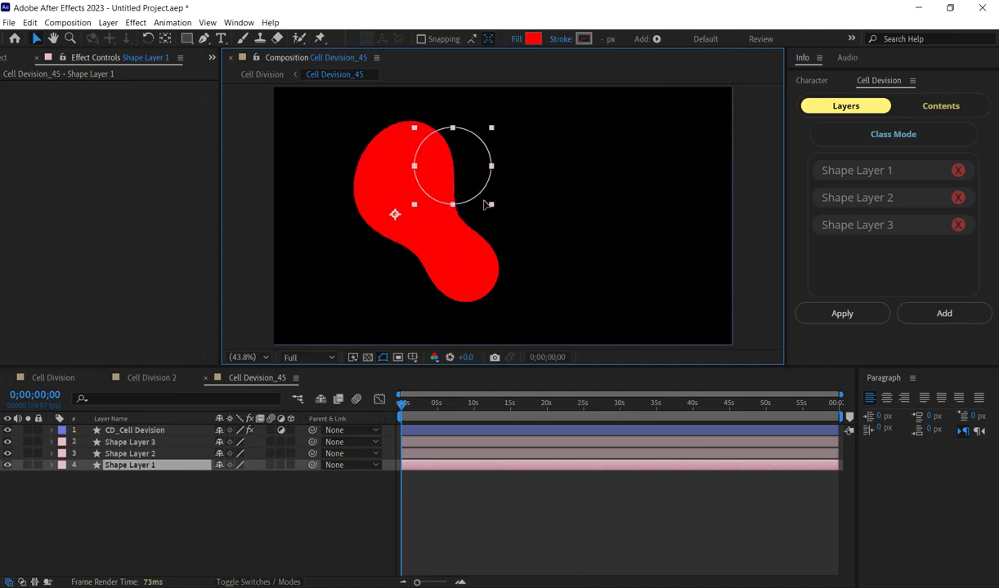
pyautogui.moveTo(329, 231); pyautogui.dragTo(476, 147)
pyautogui.click(207, 525)
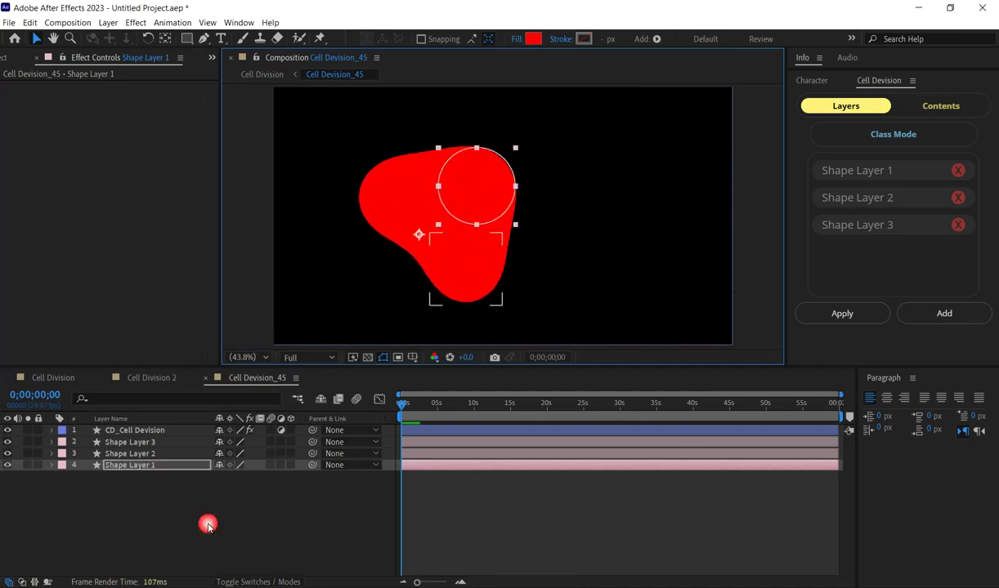
pyautogui.click(143, 454)
pyautogui.moveTo(373, 196)
pyautogui.mouseDown()
pyautogui.moveTo(372, 264)
pyautogui.moveTo(395, 297)
pyautogui.moveTo(386, 149)
pyautogui.moveTo(451, 205)
pyautogui.moveTo(461, 279)
pyautogui.moveTo(582, 232)
pyautogui.moveTo(500, 163)
pyautogui.moveTo(384, 301)
pyautogui.moveTo(363, 186)
pyautogui.moveTo(619, 174)
pyautogui.moveTo(548, 207)
pyautogui.moveTo(386, 207)
pyautogui.moveTo(375, 249)
pyautogui.moveTo(369, 223)
pyautogui.mouseUp()
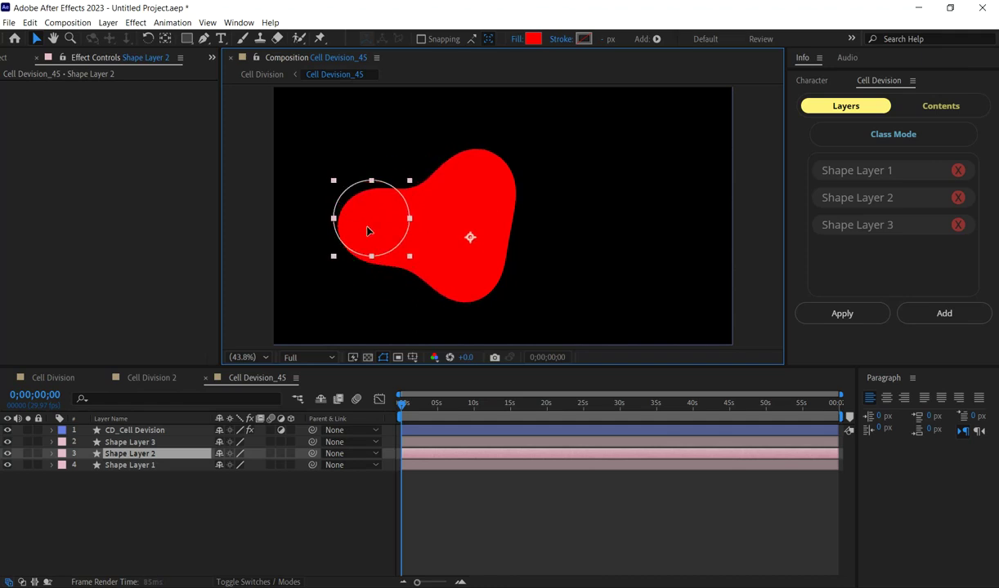
# Back in the main Cell Division comp, lower softness to split the blob, then raise it to 115.
pyautogui.click(152, 431)
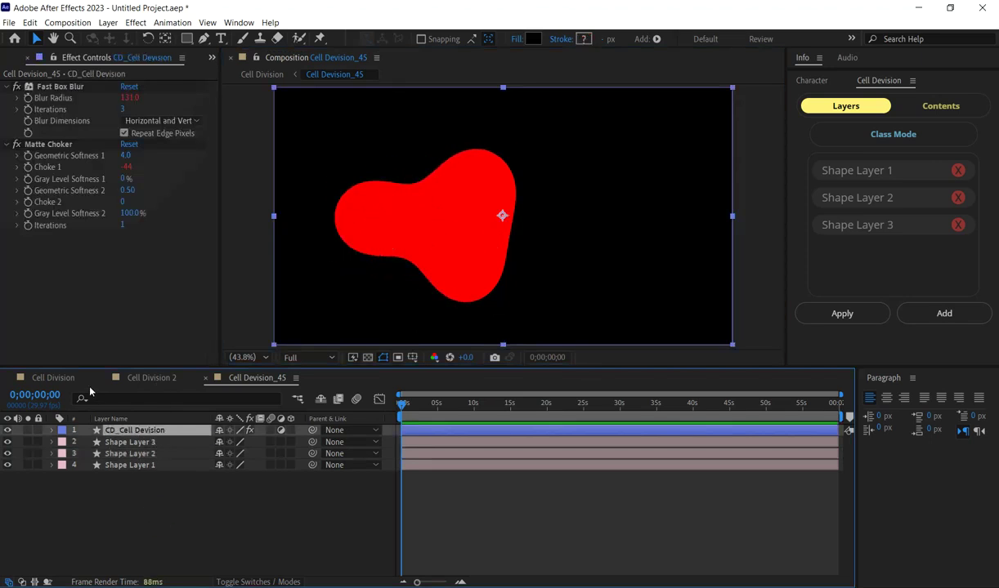
pyautogui.click(53, 378)
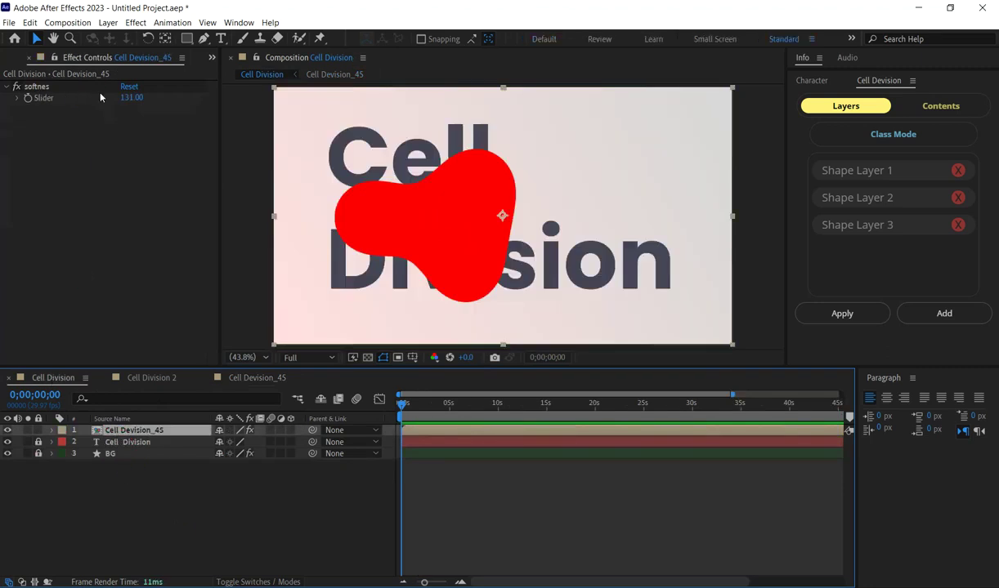
pyautogui.moveTo(138, 98); pyautogui.dragTo(91, 129)
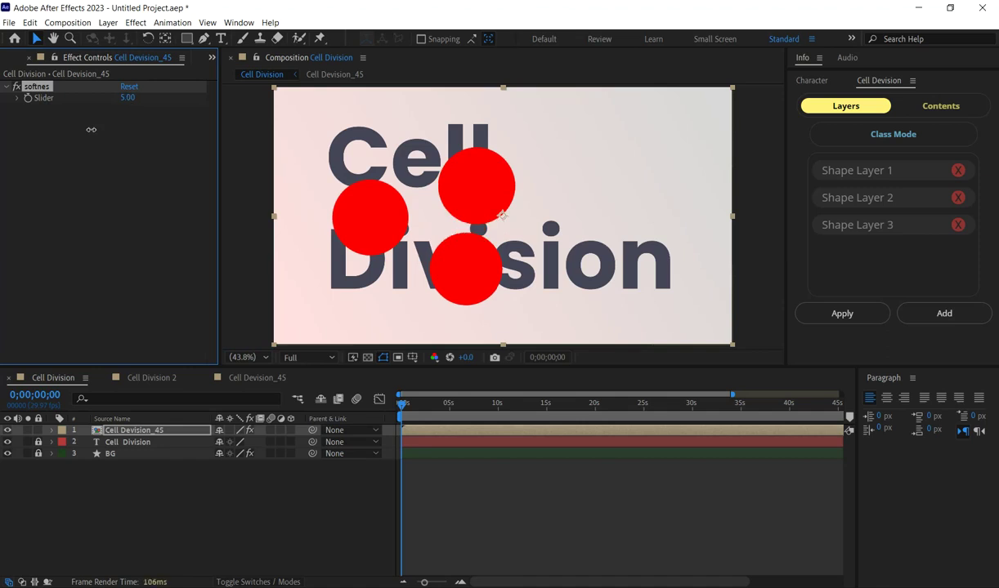
pyautogui.moveTo(112, 127); pyautogui.dragTo(162, 125)
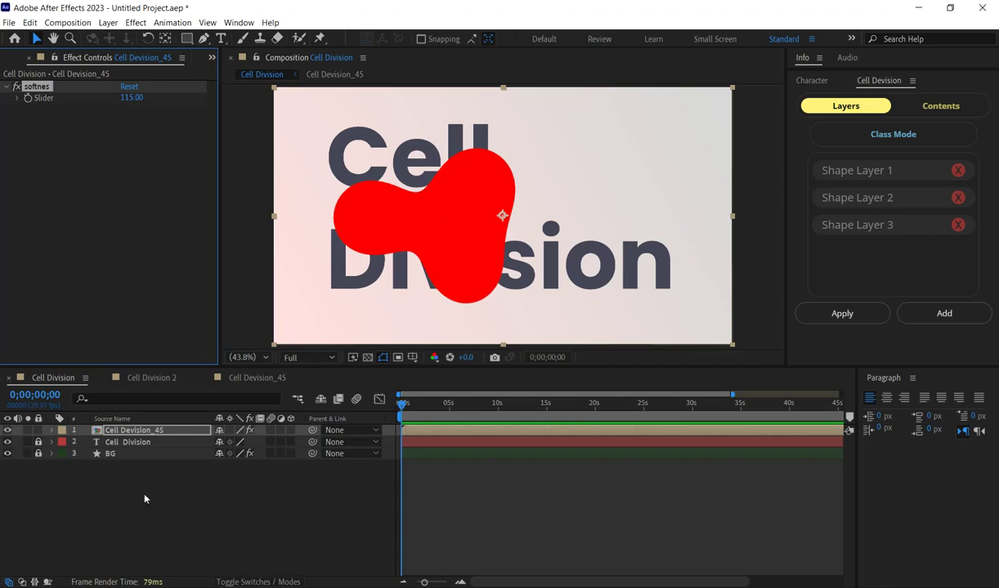
# Undo the precomp, select the shape layers, enable class mode and refill the extension's list.
pyautogui.hotkey('ctrl', 'z')
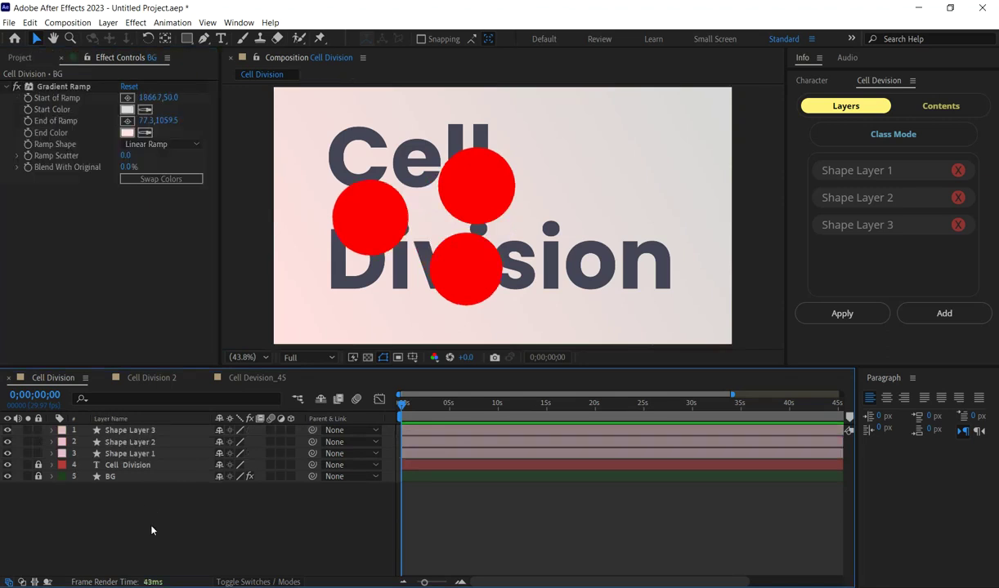
pyautogui.click(130, 453)
pyautogui.keyDown('shift'); pyautogui.click(141, 430); pyautogui.keyUp('shift')
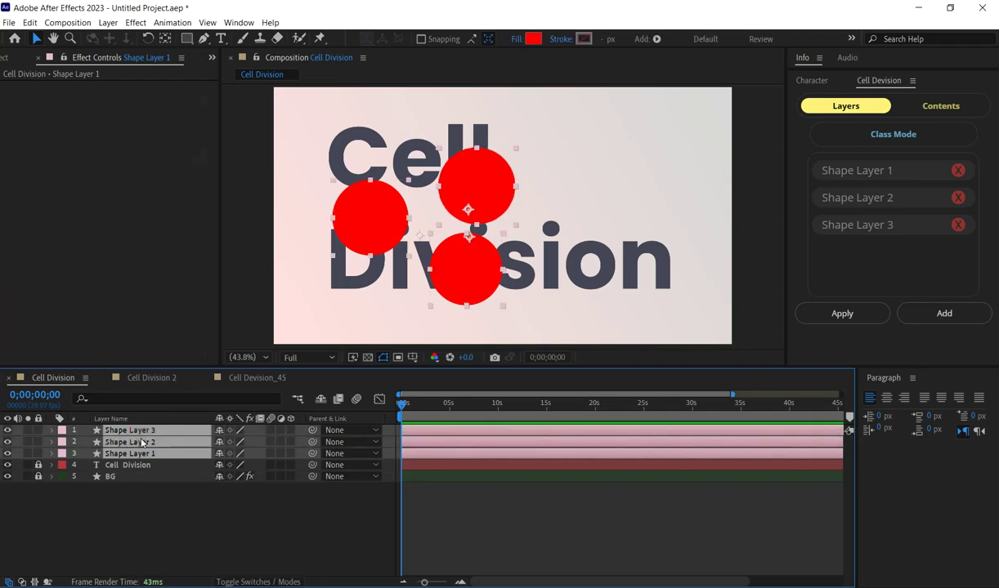
pyautogui.click(880, 135)
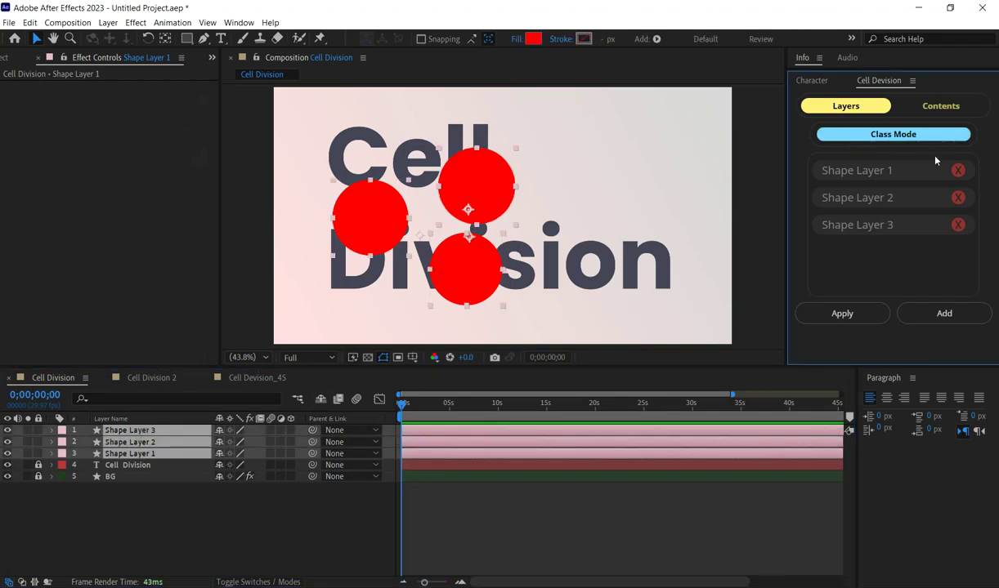
pyautogui.click(961, 172)
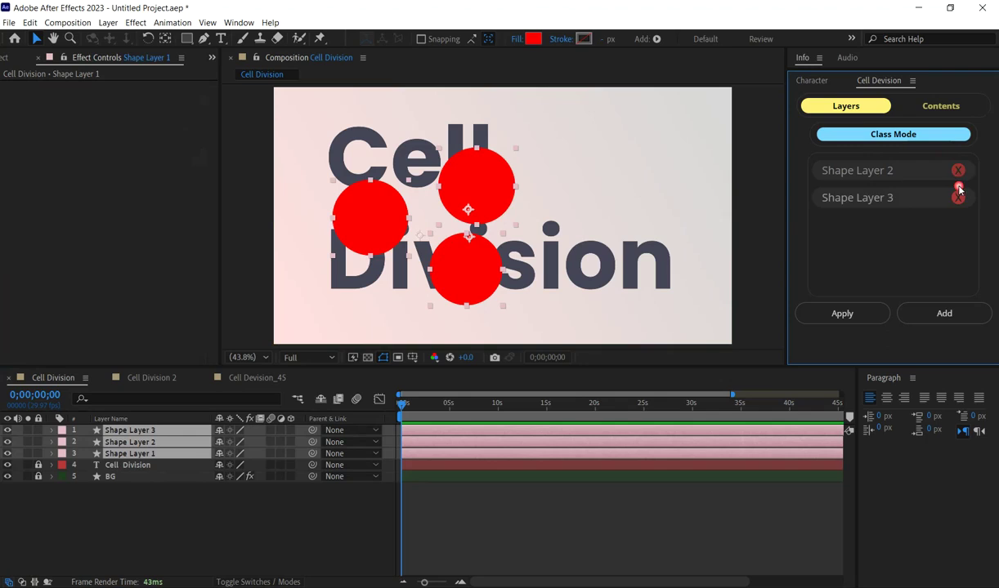
pyautogui.click(959, 173)
pyautogui.click(958, 172)
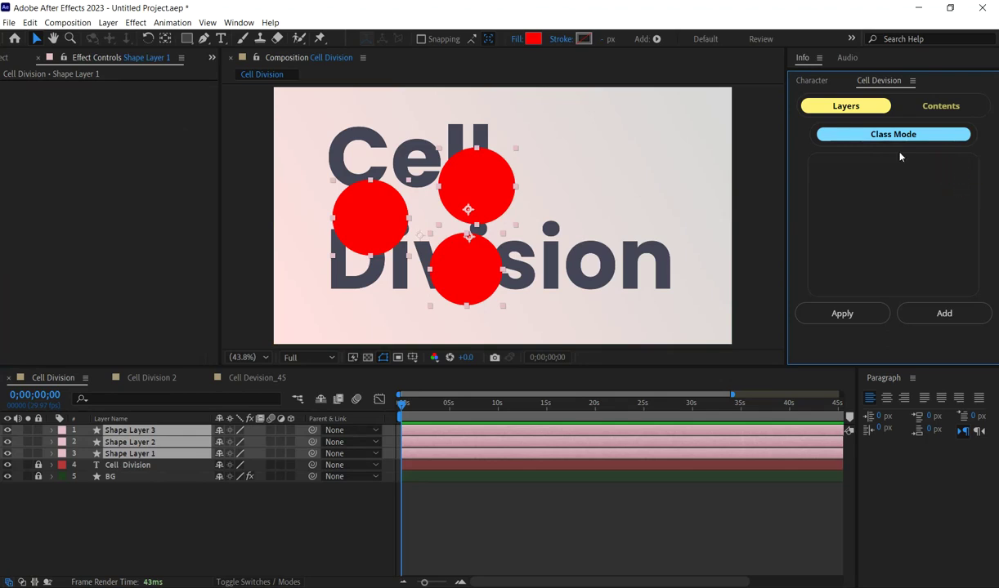
pyautogui.doubleClick(948, 317)
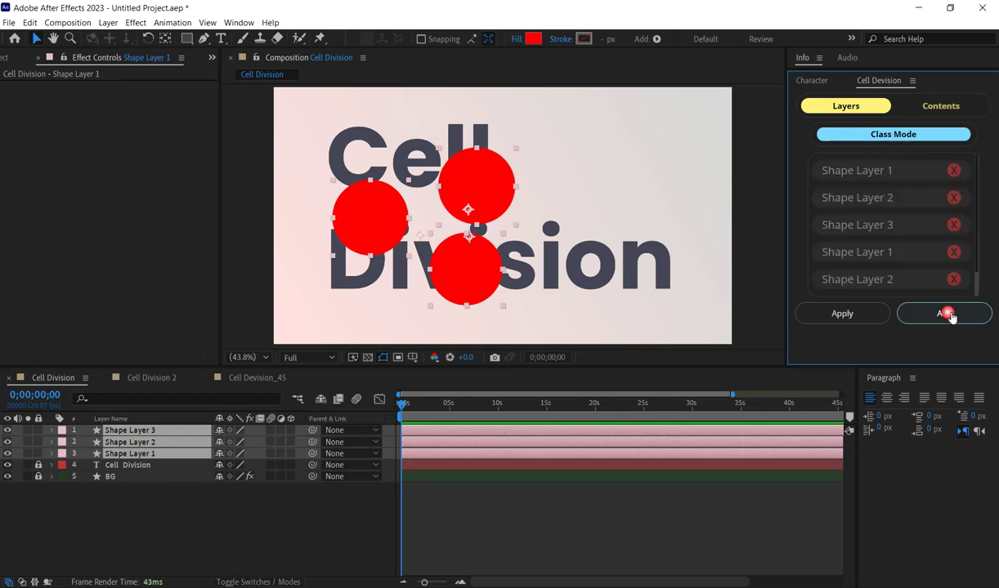
# Clear the duplicate entries, add Shape Layers 1–3 once each, and build the cell division effect.
pyautogui.click(959, 171)
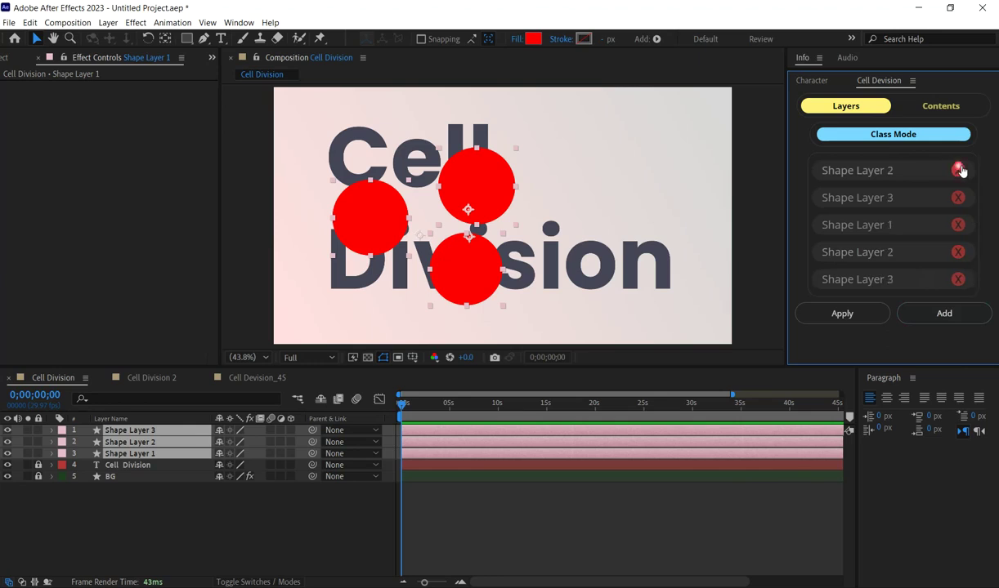
pyautogui.click(959, 171)
pyautogui.click(959, 171)
pyautogui.click(145, 453)
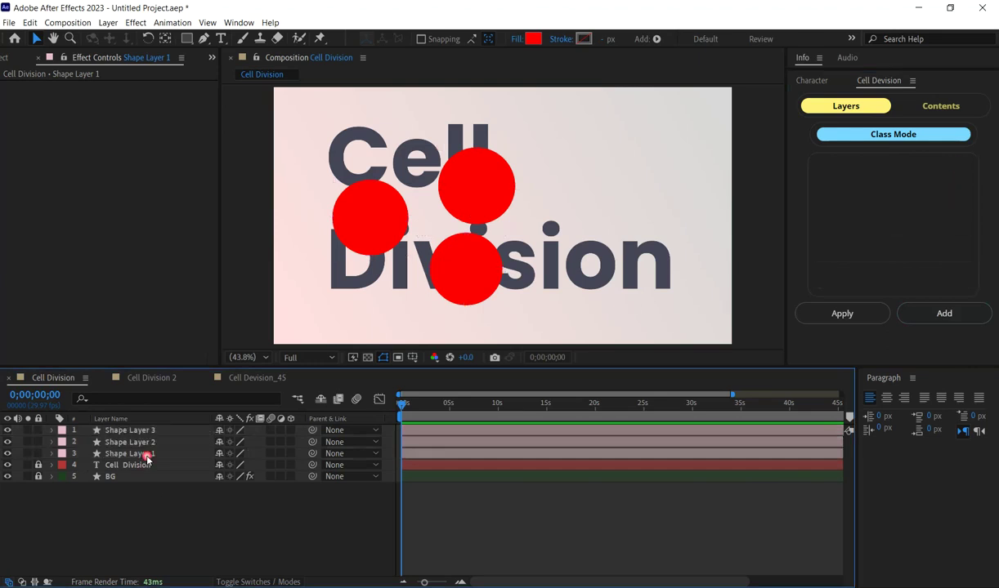
pyautogui.keyDown('shift'); pyautogui.click(152, 430); pyautogui.keyUp('shift')
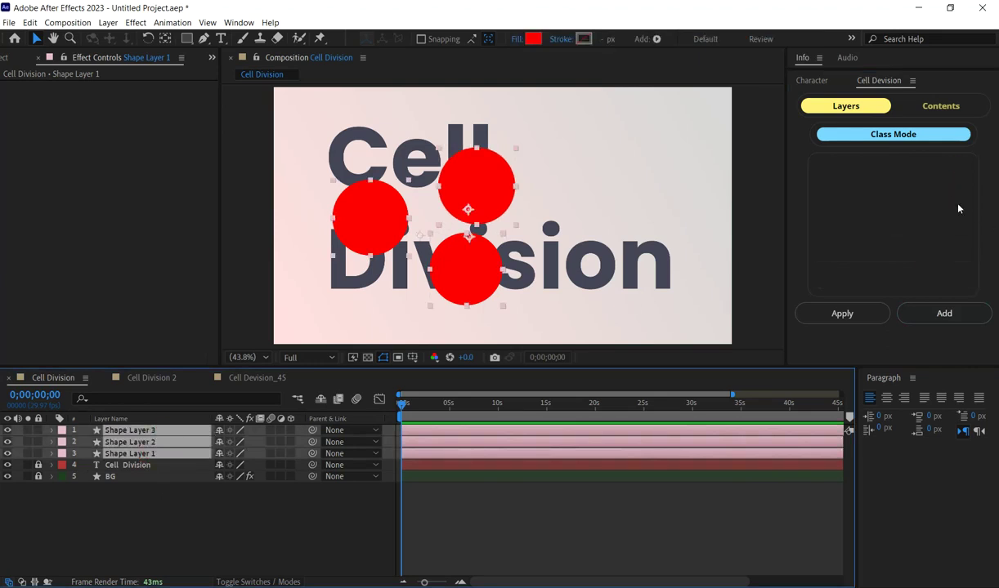
pyautogui.click(868, 139)
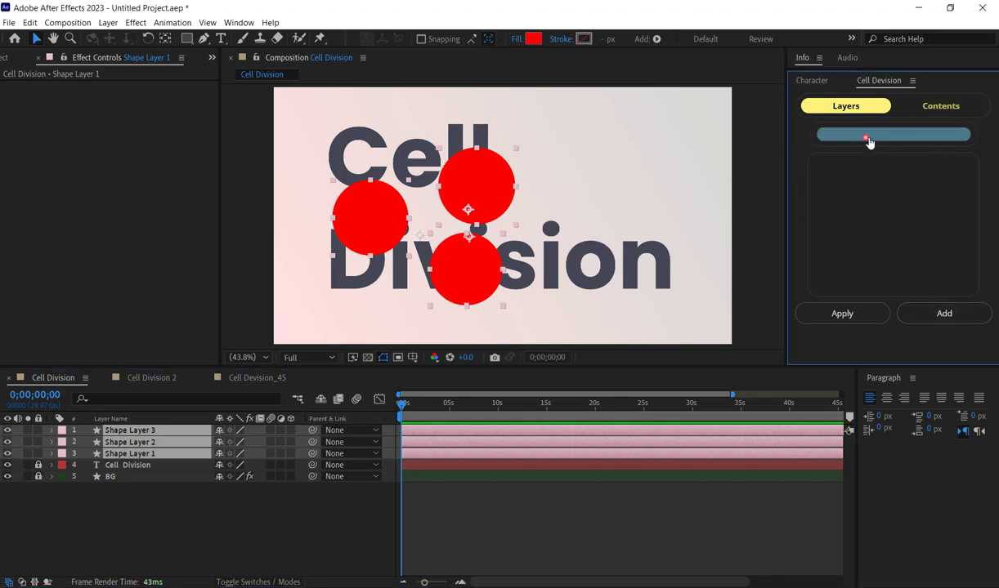
pyautogui.click(944, 314)
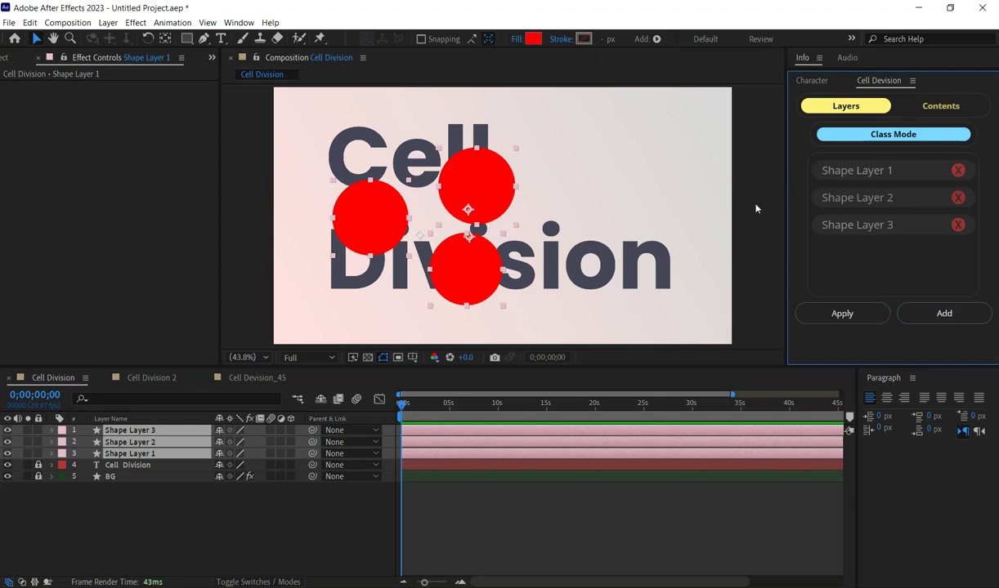
pyautogui.click(847, 315)
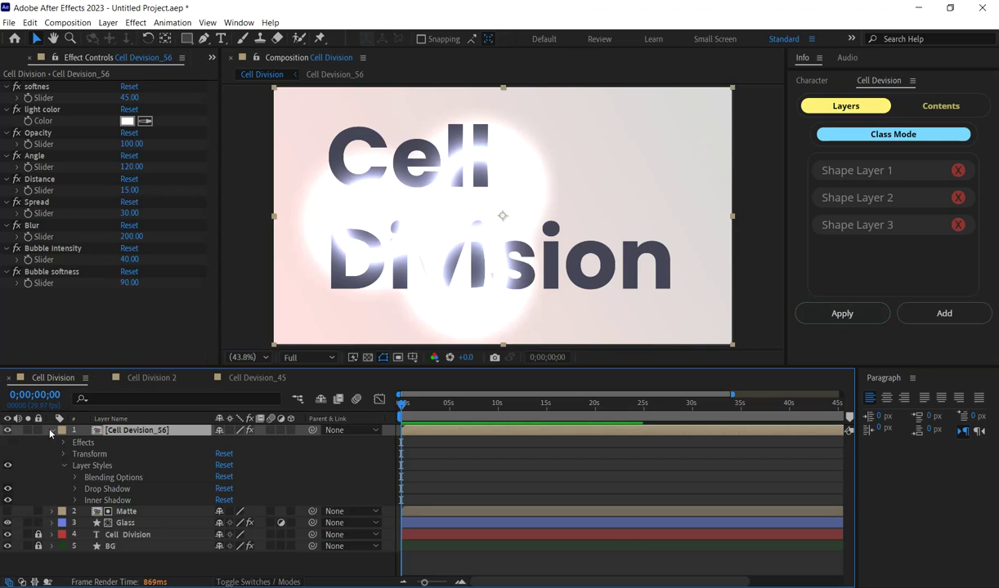
# Collapse the new Cell Division_56 layer and pick black for its light color.
pyautogui.click(51, 431)
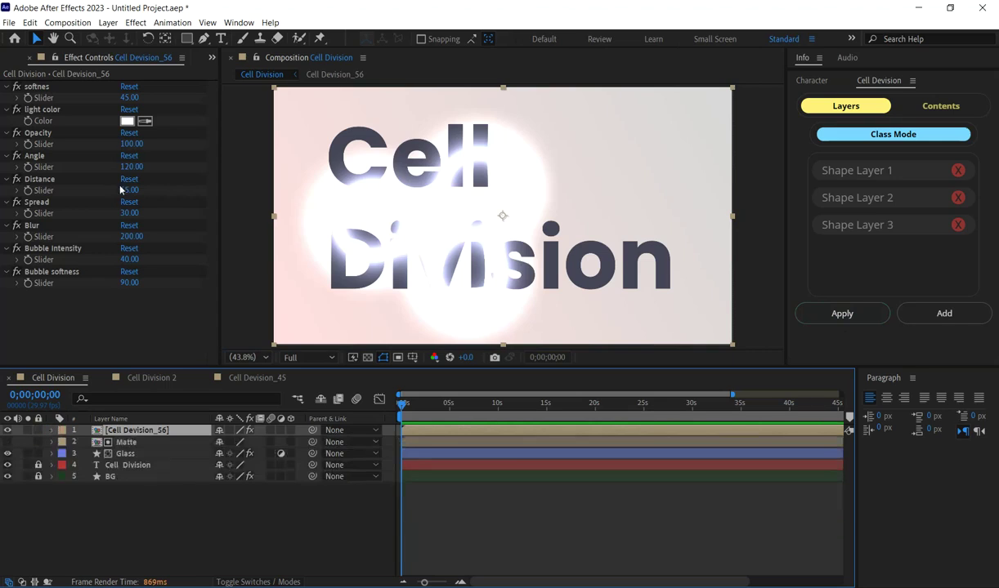
pyautogui.click(68, 109)
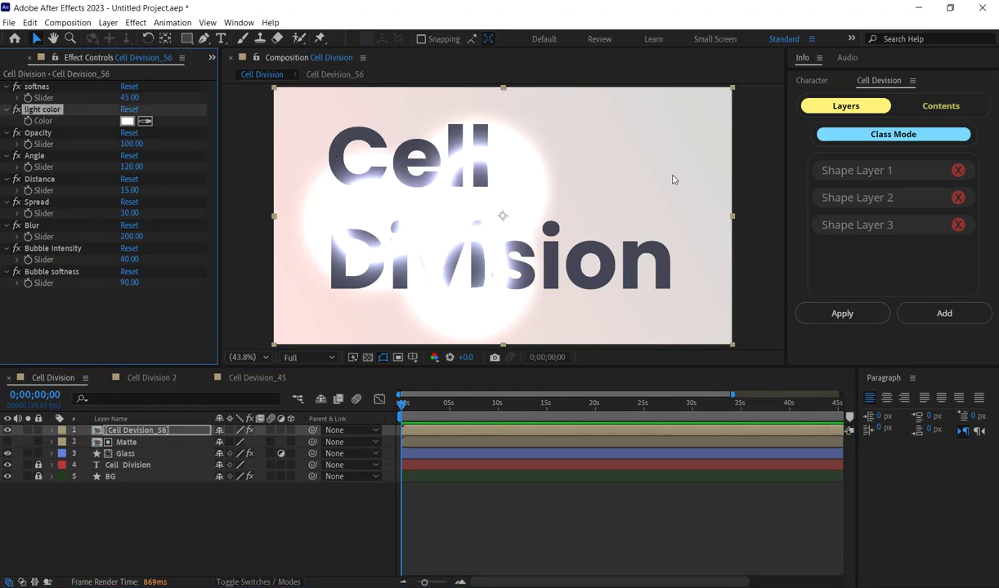
pyautogui.click(127, 121)
pyautogui.moveTo(614, 382); pyautogui.dragTo(556, 527)
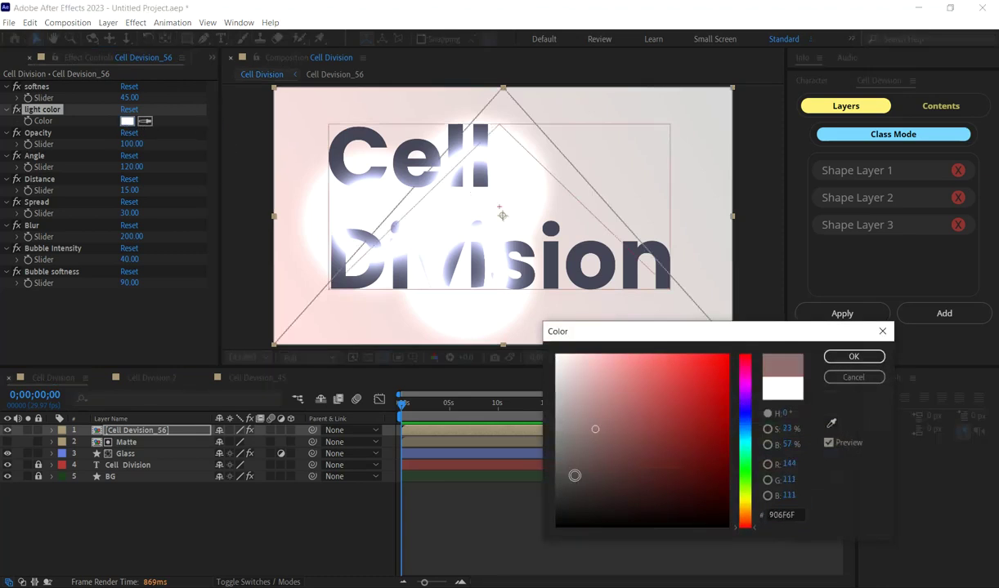
# Commit black (000000) as the bubble's light colour, rechecking it in the colour picker.
pyautogui.click(840, 358)
pyautogui.click(82, 302)
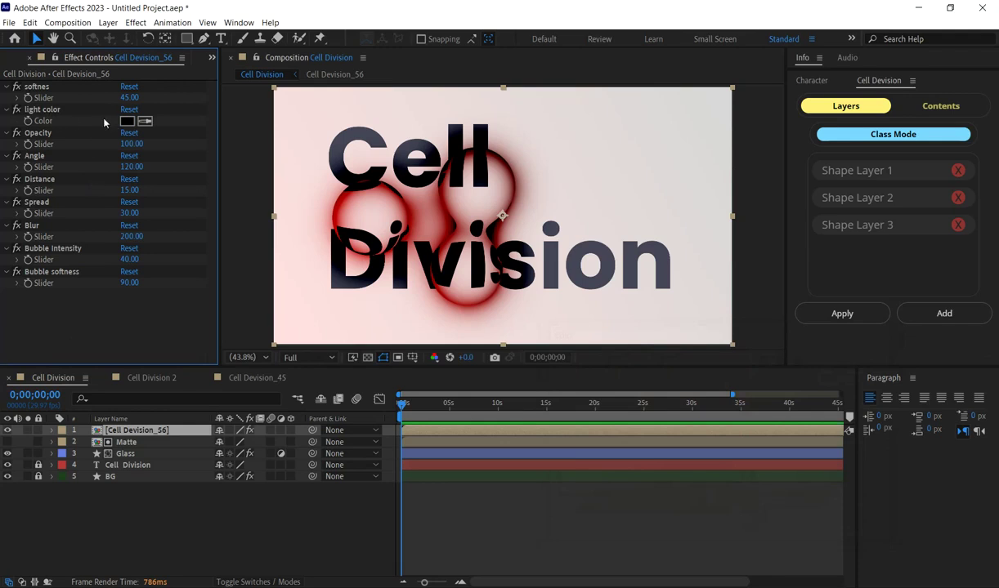
pyautogui.click(126, 121)
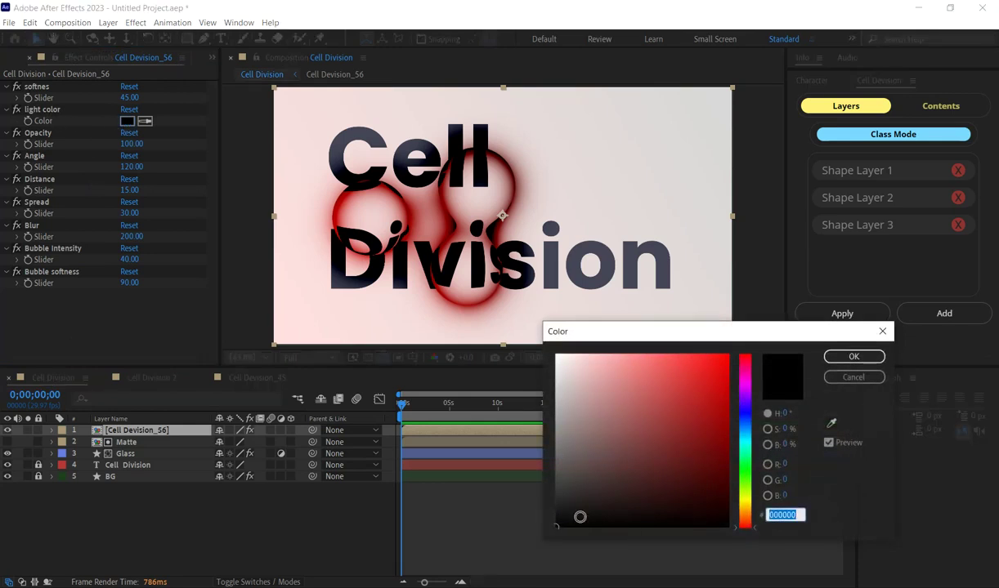
pyautogui.click(850, 358)
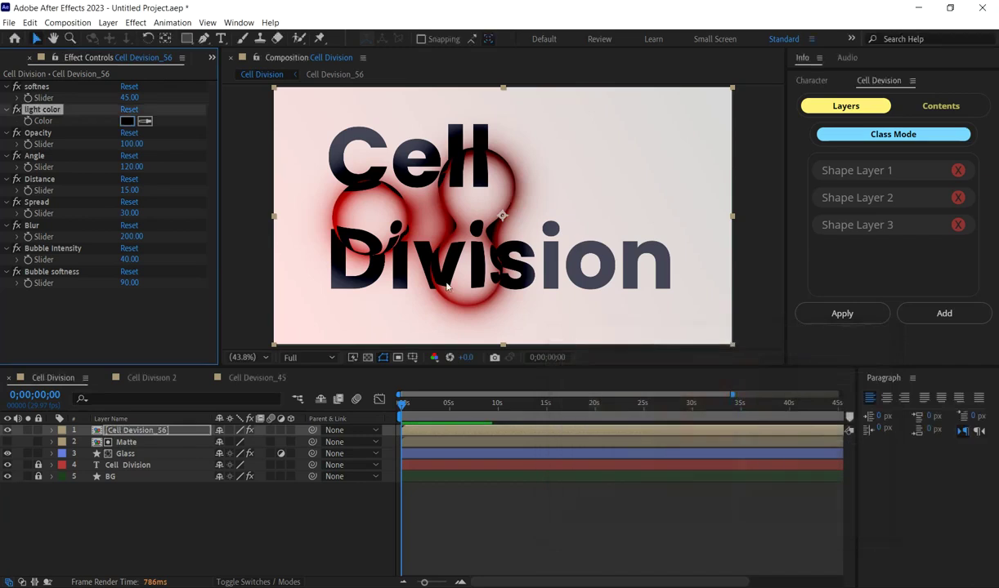
pyautogui.click(69, 90)
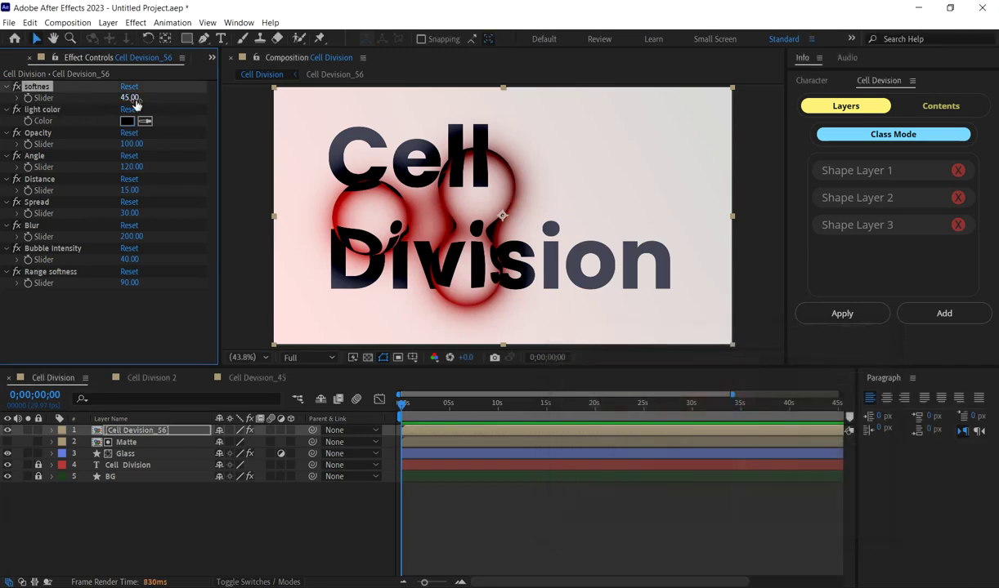
# Set softnes to 116 after trying 149, and drop preview resolution to Half.
pyautogui.moveTo(148, 97); pyautogui.dragTo(160, 98)
pyautogui.click(137, 98)
pyautogui.write('149')
pyautogui.press('Return')
pyautogui.moveTo(159, 99); pyautogui.dragTo(136, 95)
pyautogui.click(137, 96)
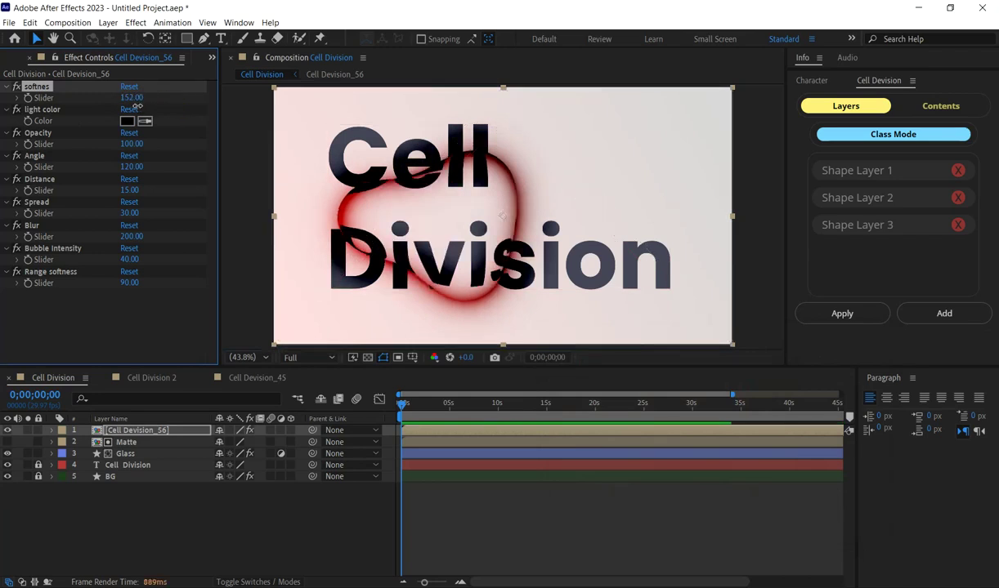
pyautogui.write('116')
pyautogui.press('Return')
pyautogui.click(309, 357)
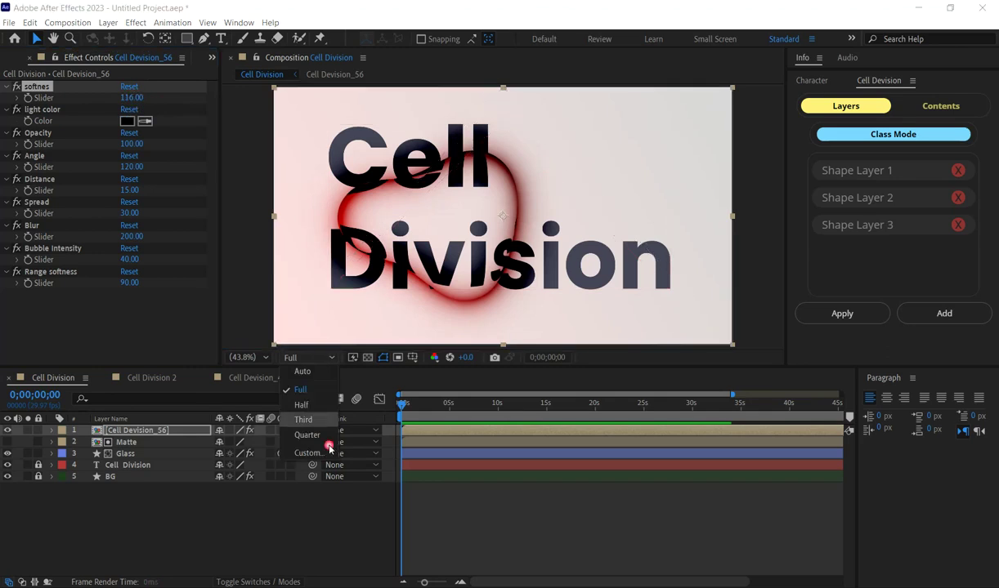
pyautogui.click(314, 405)
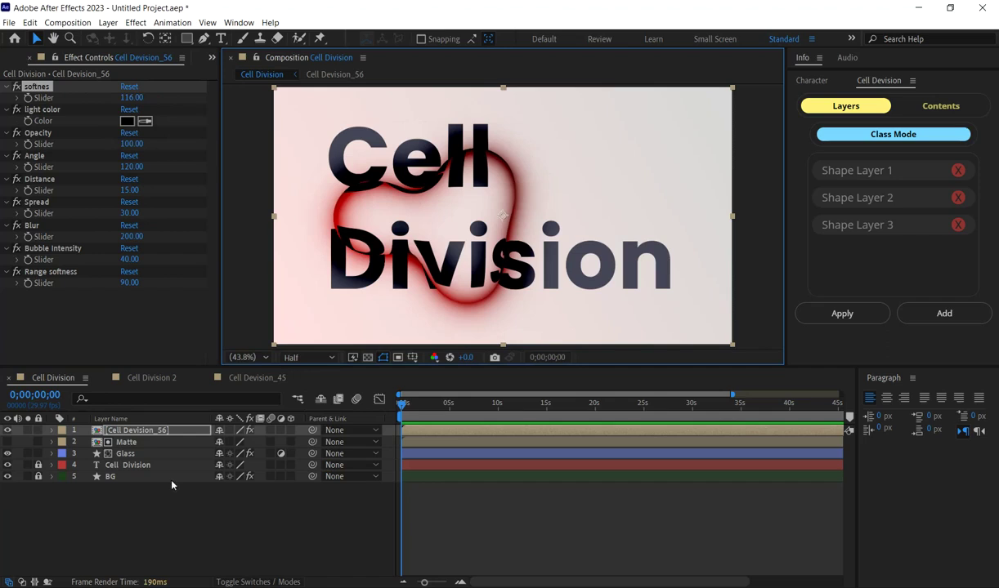
# Test the bubble Opacity at 85, then return it to 100.
pyautogui.click(132, 143)
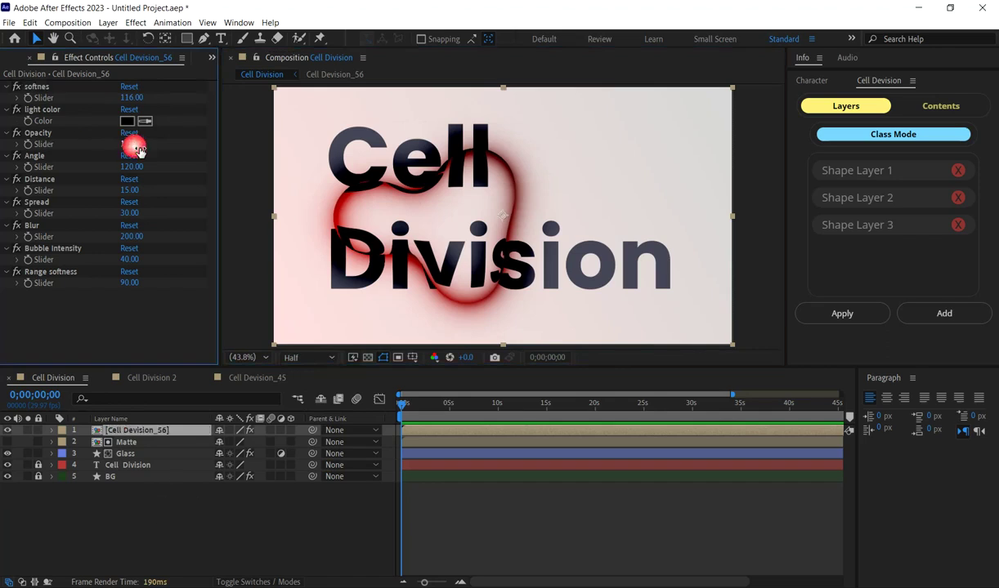
pyautogui.write('85')
pyautogui.press('Return')
pyautogui.click(132, 144)
pyautogui.write('100')
pyautogui.press('Return')
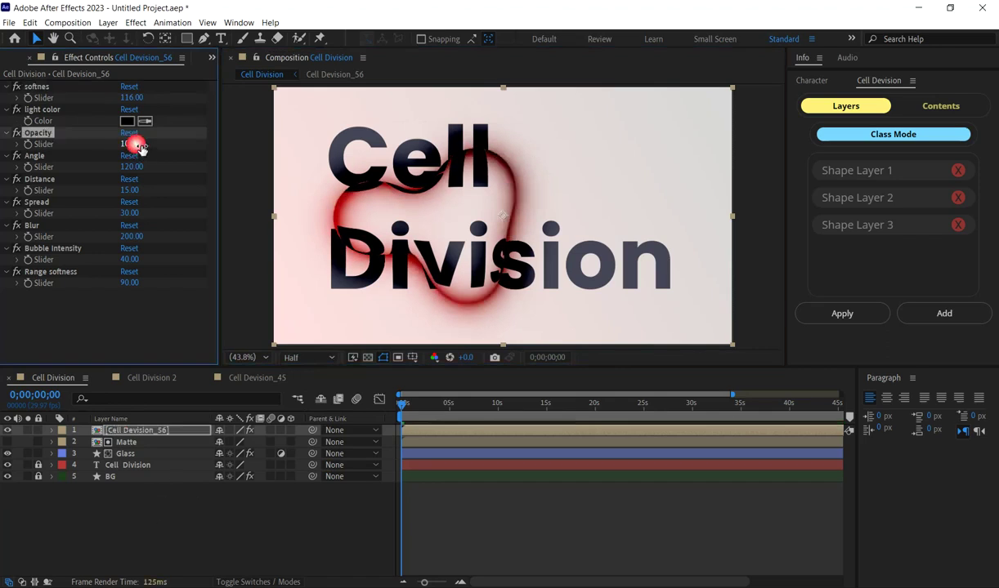
pyautogui.click(132, 144)
pyautogui.write('0')
pyautogui.press('Return')
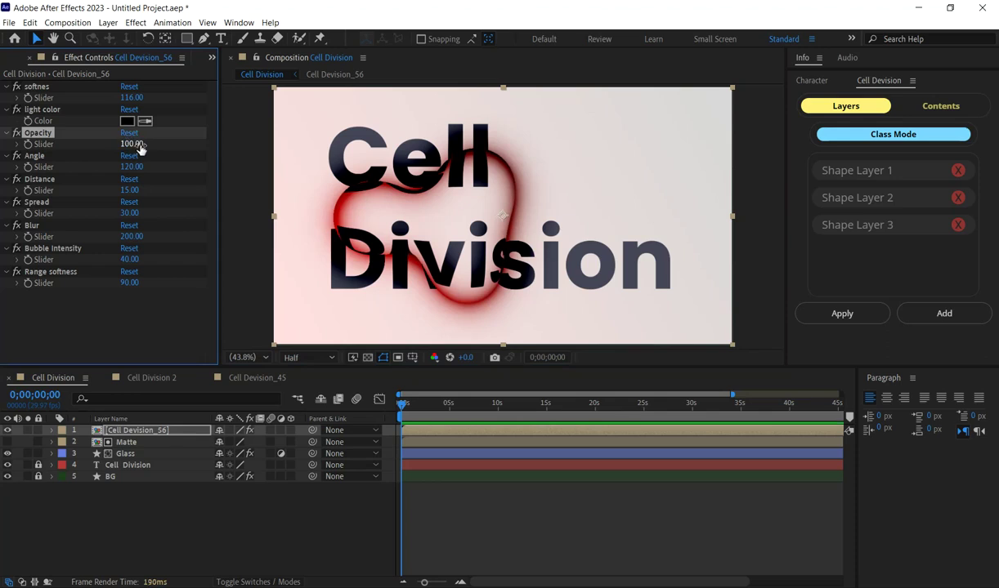
# Try Angle values 79, -2.6, 71 and 235, then restore Angle to 120.
pyautogui.click(139, 166)
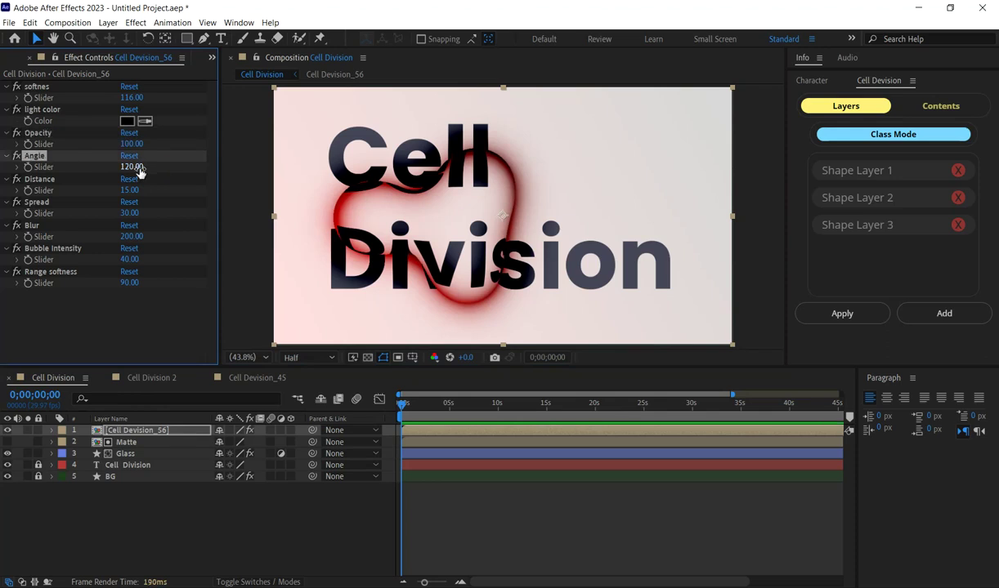
pyautogui.write('79')
pyautogui.press('Return')
pyautogui.click(139, 166)
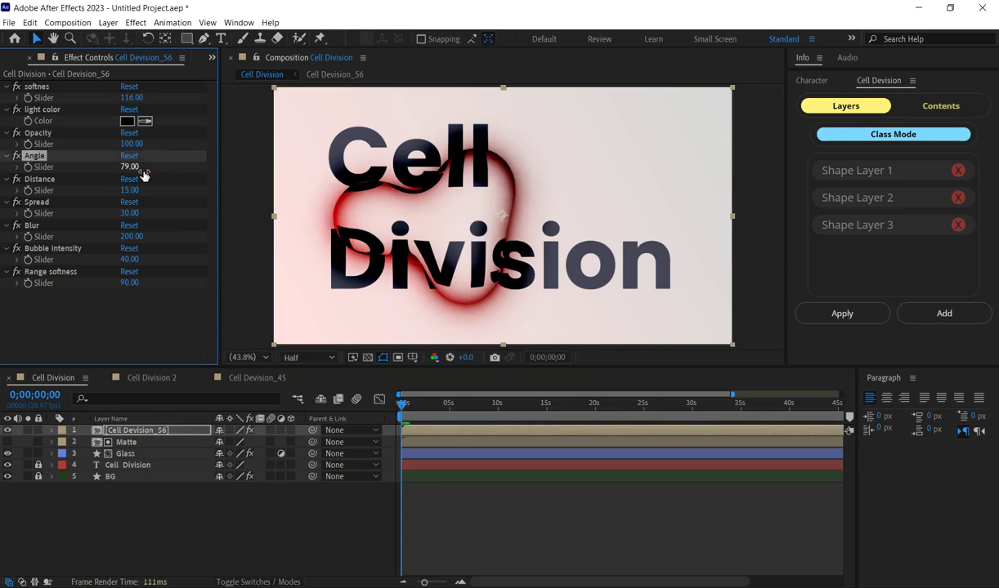
pyautogui.write('-2.6')
pyautogui.press('Return')
pyautogui.click(135, 166)
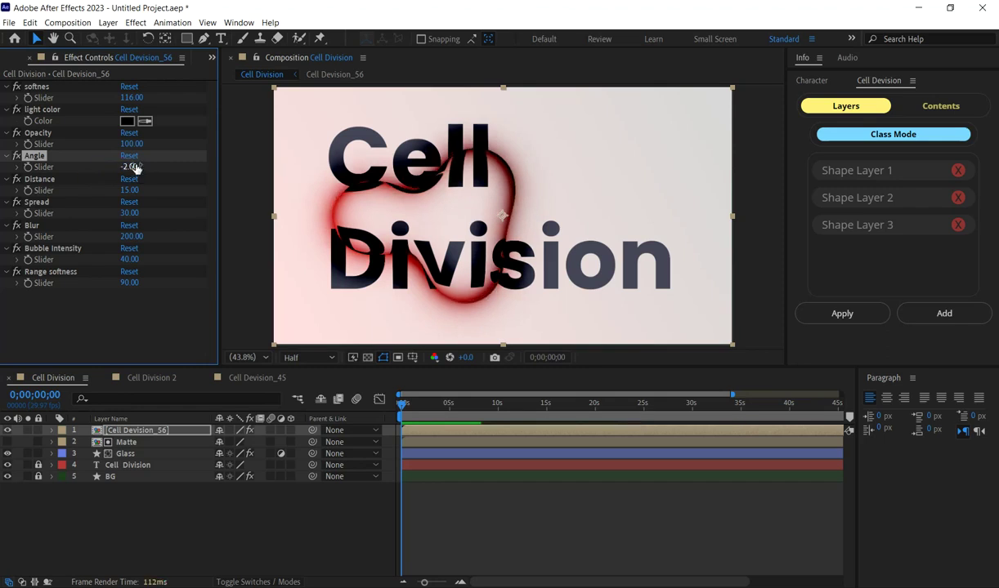
pyautogui.write('71')
pyautogui.press('Return')
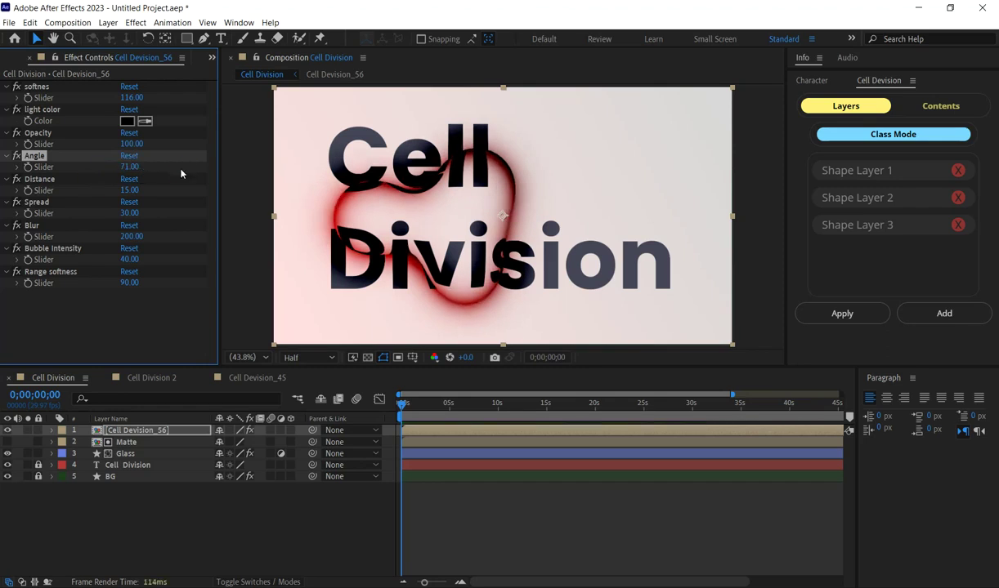
pyautogui.click(131, 167)
pyautogui.write('235')
pyautogui.press('Return')
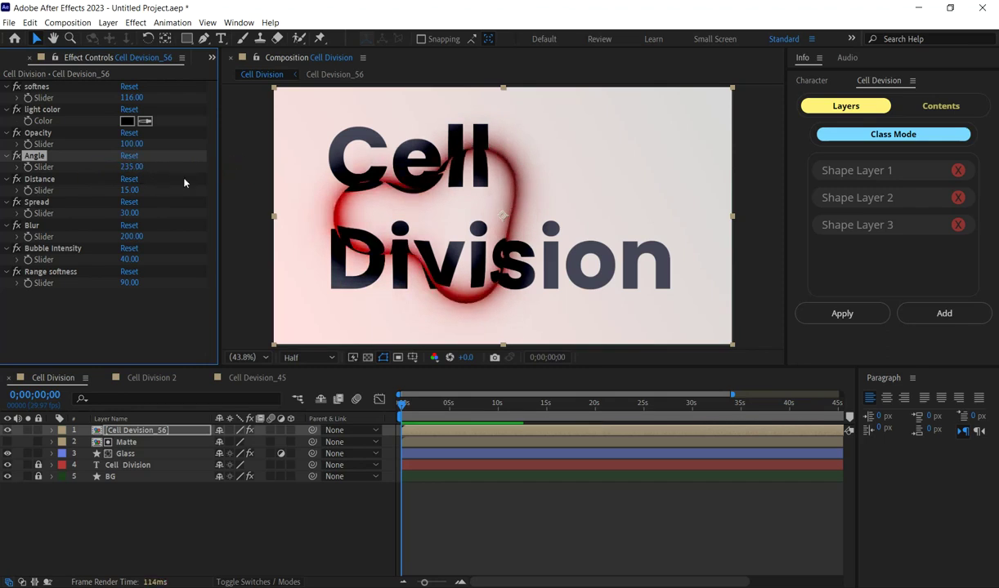
pyautogui.click(136, 167)
pyautogui.write('120')
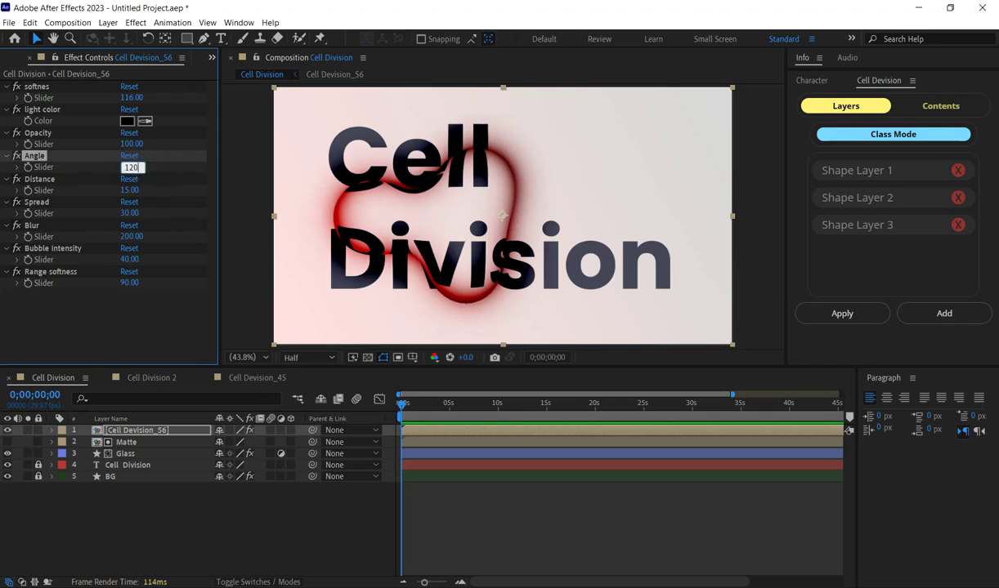
pyautogui.press('Return')
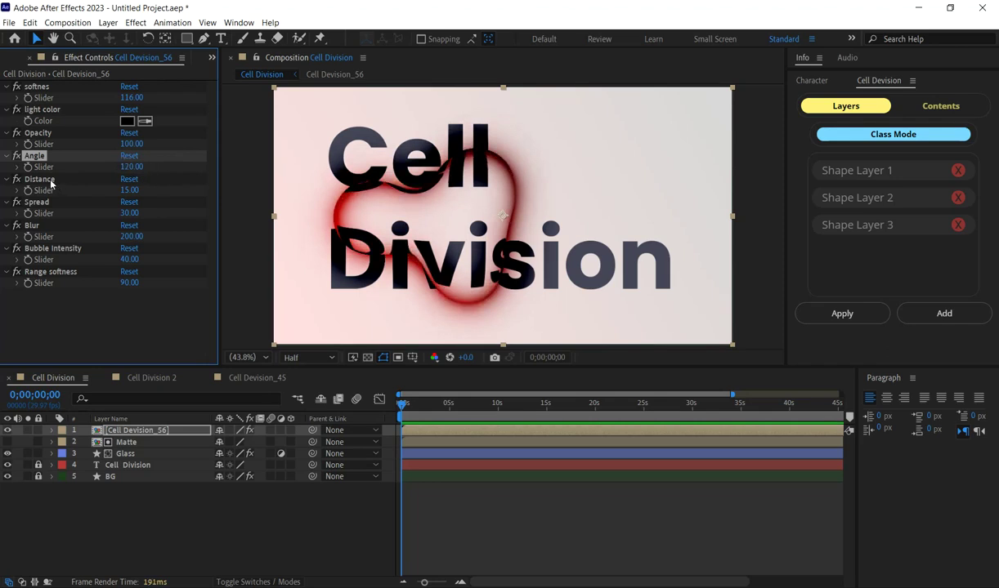
# Keep Distance at 15, tighten Spread to 33, and leave Blur at 200.
pyautogui.click(49, 181)
pyautogui.moveTo(151, 192); pyautogui.dragTo(107, 202)
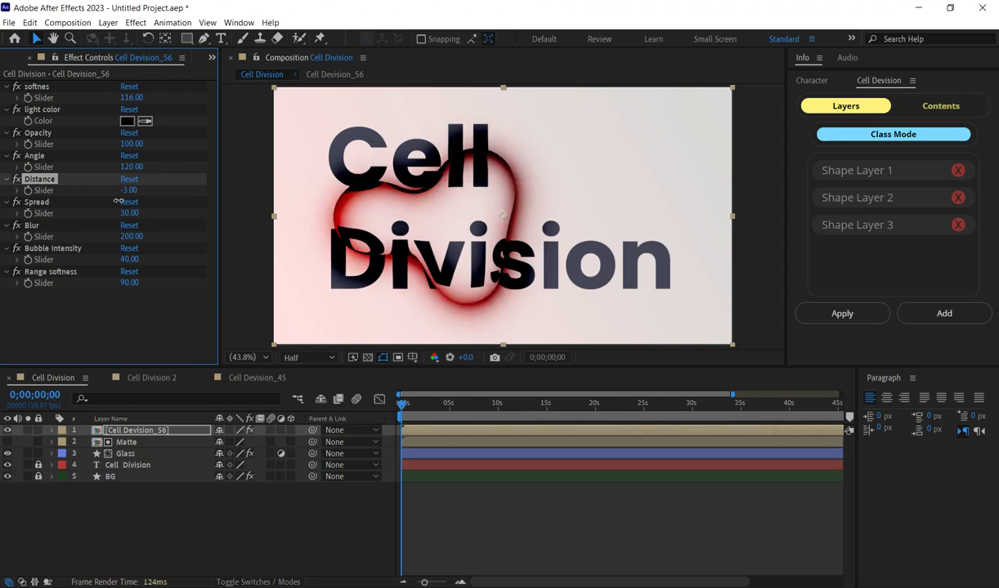
pyautogui.moveTo(133, 199); pyautogui.dragTo(133, 199)
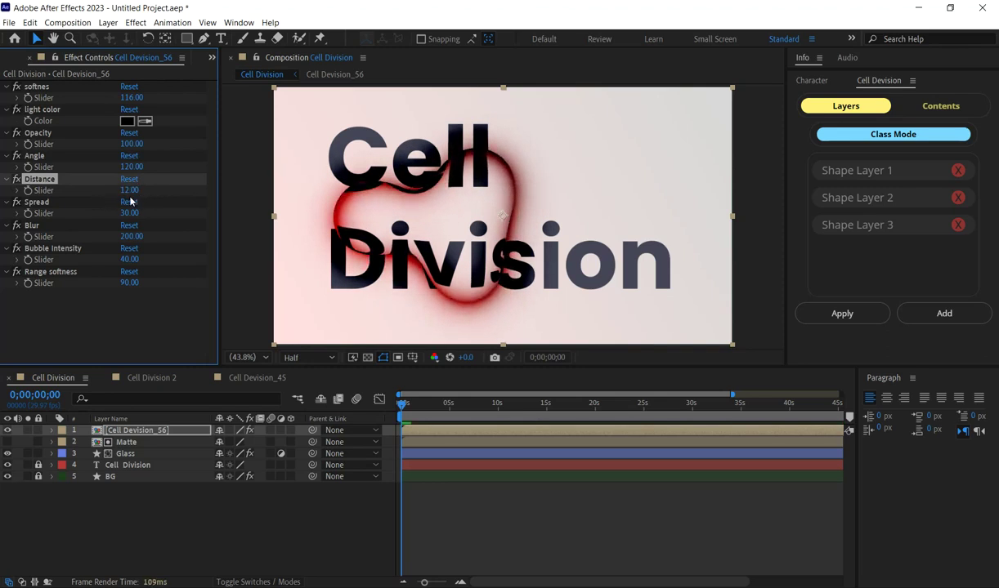
pyautogui.moveTo(130, 201); pyautogui.dragTo(143, 196)
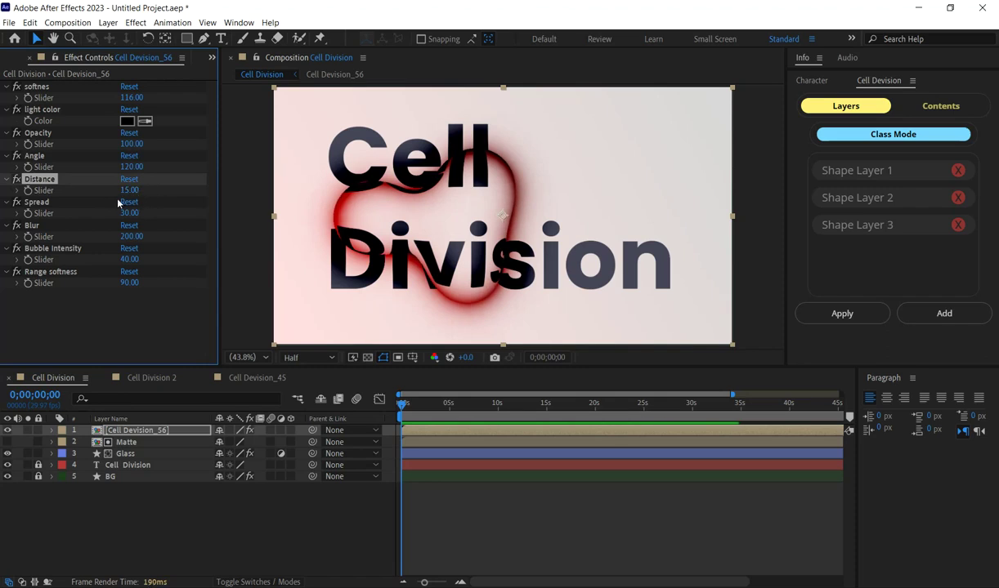
pyautogui.click(37, 202)
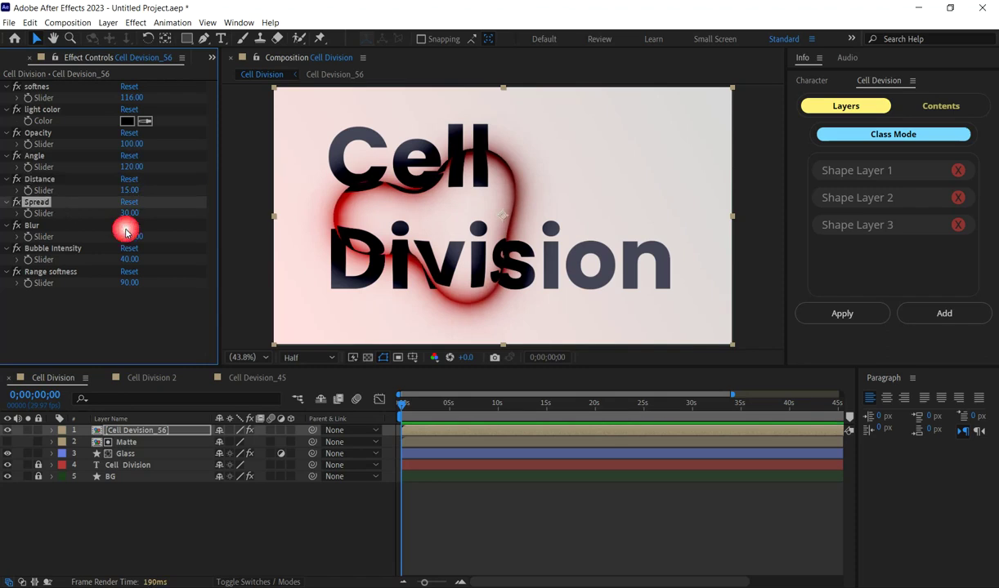
pyautogui.moveTo(129, 212)
pyautogui.mouseDown()
pyautogui.moveTo(163, 212)
pyautogui.moveTo(141, 216)
pyautogui.mouseUp()
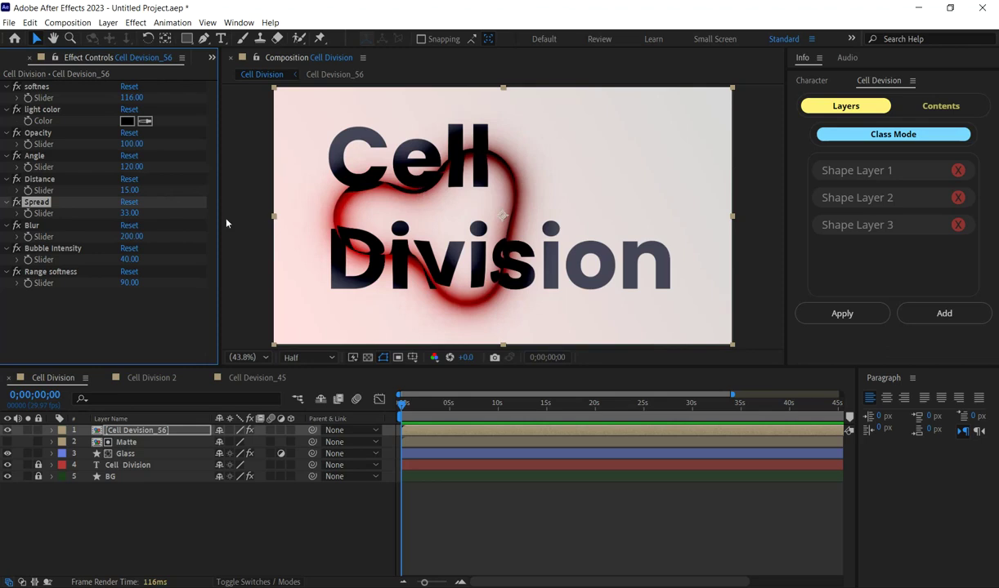
pyautogui.moveTo(135, 214); pyautogui.dragTo(133, 214)
pyautogui.moveTo(130, 236)
pyautogui.mouseDown()
pyautogui.moveTo(261, 259)
pyautogui.moveTo(177, 283)
pyautogui.mouseUp()
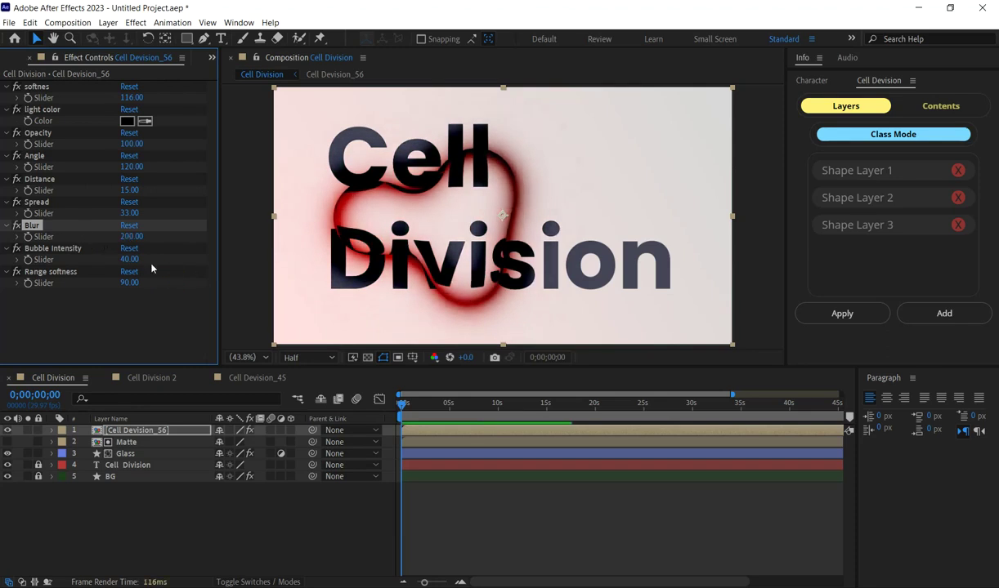
# Raise Bubble Intensity to 70, undoing a higher overshoot.
pyautogui.click(65, 250)
pyautogui.moveTo(131, 259); pyautogui.dragTo(152, 265)
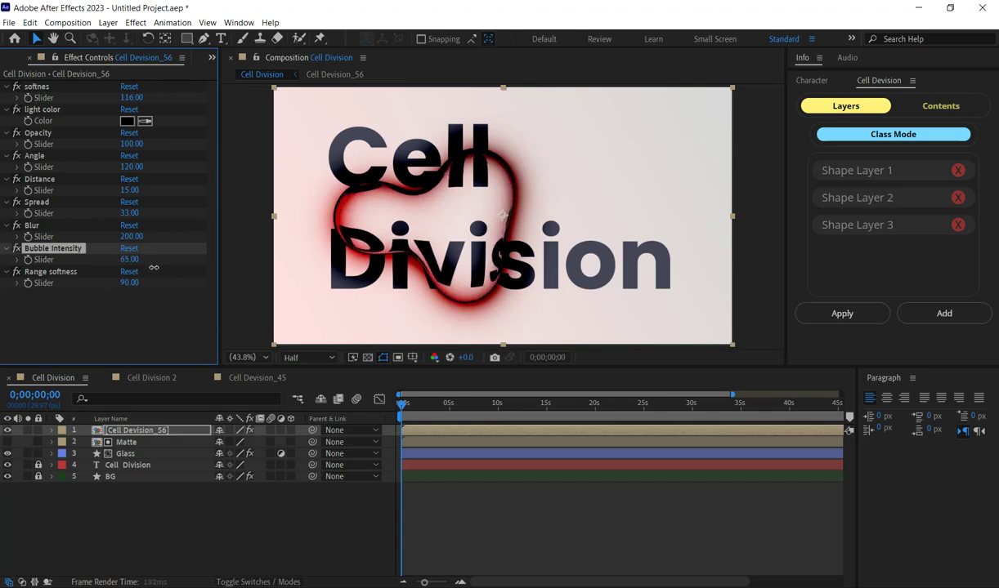
pyautogui.moveTo(151, 265)
pyautogui.mouseDown()
pyautogui.moveTo(161, 267)
pyautogui.moveTo(152, 260)
pyautogui.mouseUp()
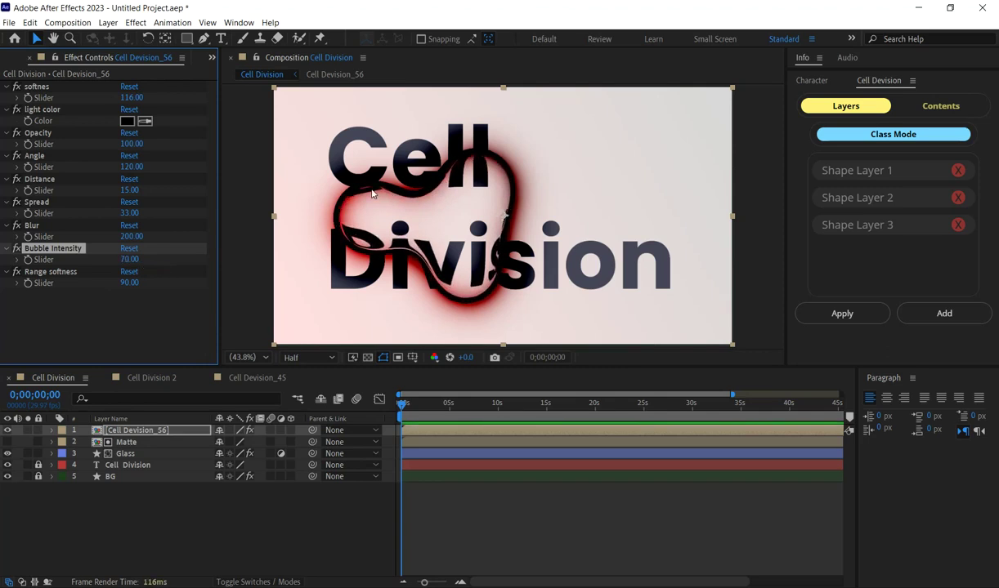
pyautogui.moveTo(134, 267); pyautogui.dragTo(144, 264)
pyautogui.hotkey('ctrl', 'z')
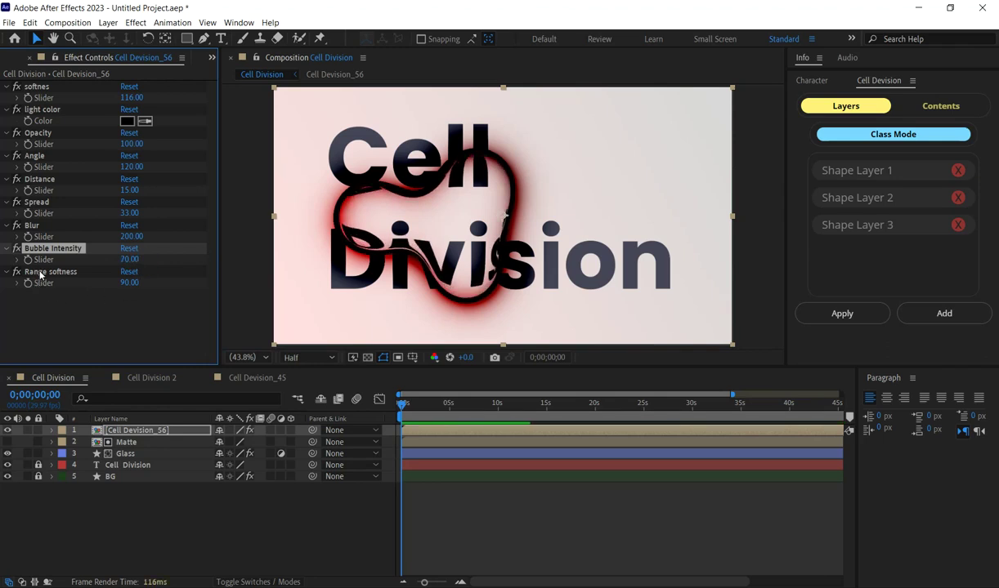
# Scrub Range softness down and up, settling it at 26.
pyautogui.click(122, 294)
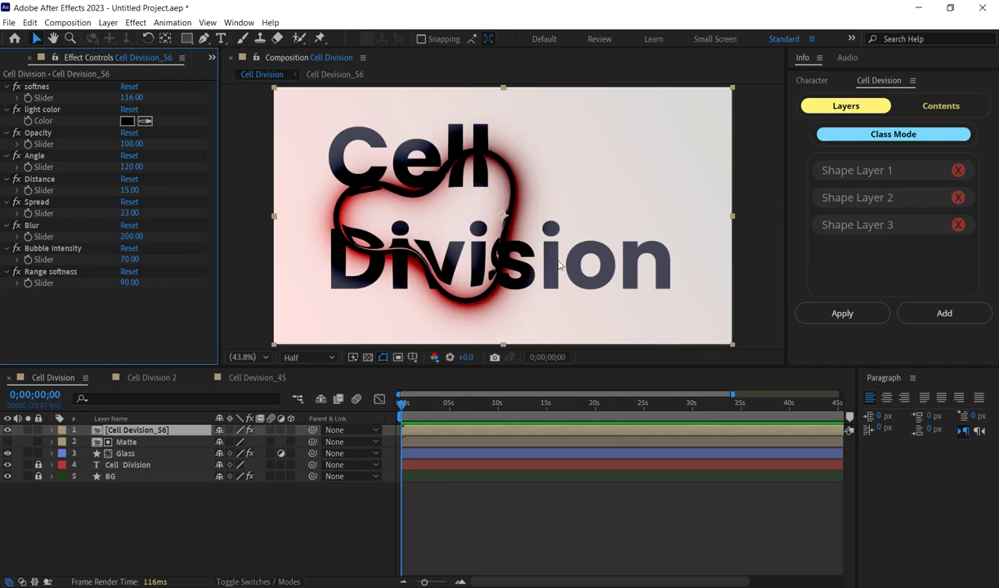
pyautogui.moveTo(129, 283); pyautogui.dragTo(82, 296)
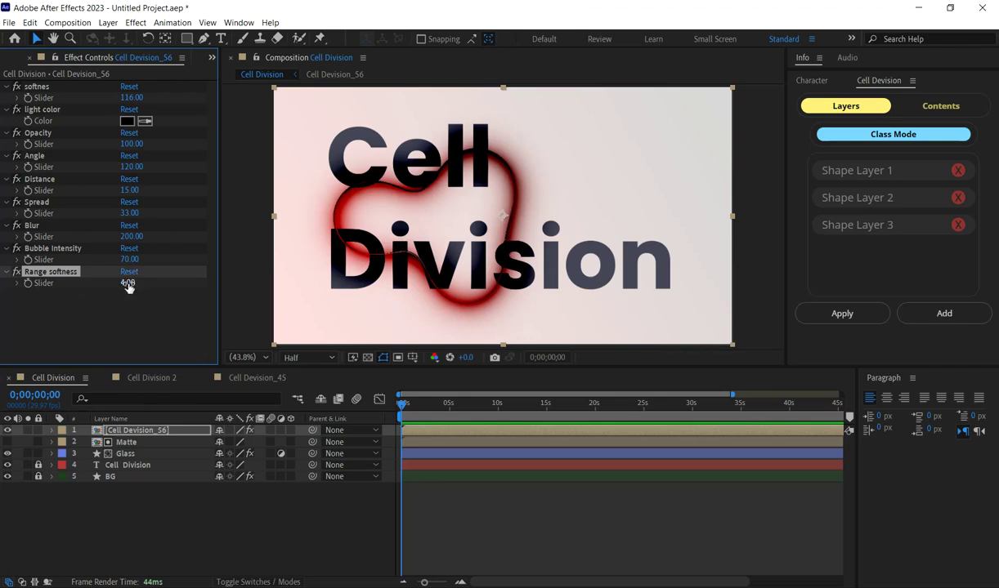
pyautogui.moveTo(129, 283); pyautogui.dragTo(195, 283)
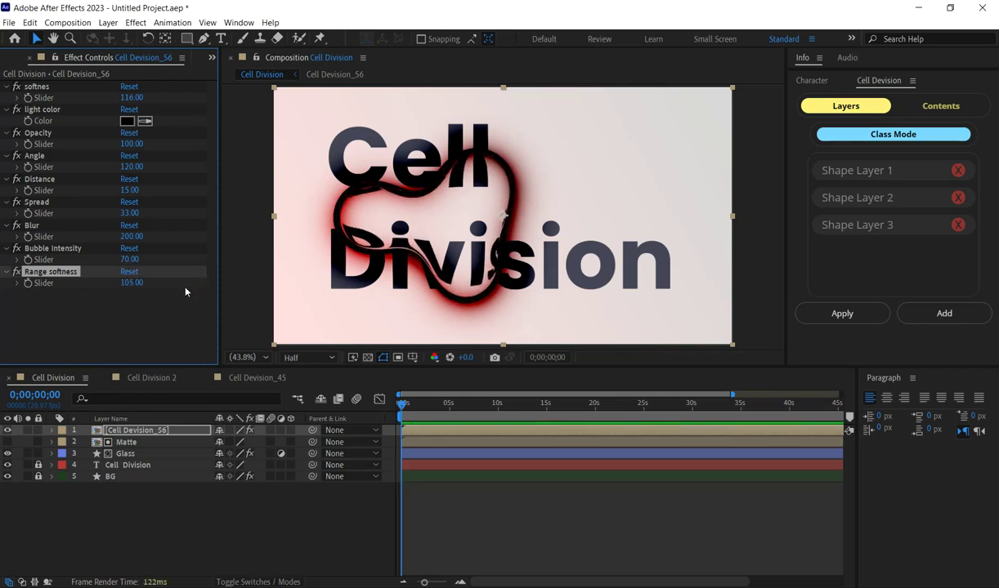
pyautogui.moveTo(133, 283)
pyautogui.mouseDown()
pyautogui.moveTo(117, 295)
pyautogui.moveTo(126, 295)
pyautogui.mouseUp()
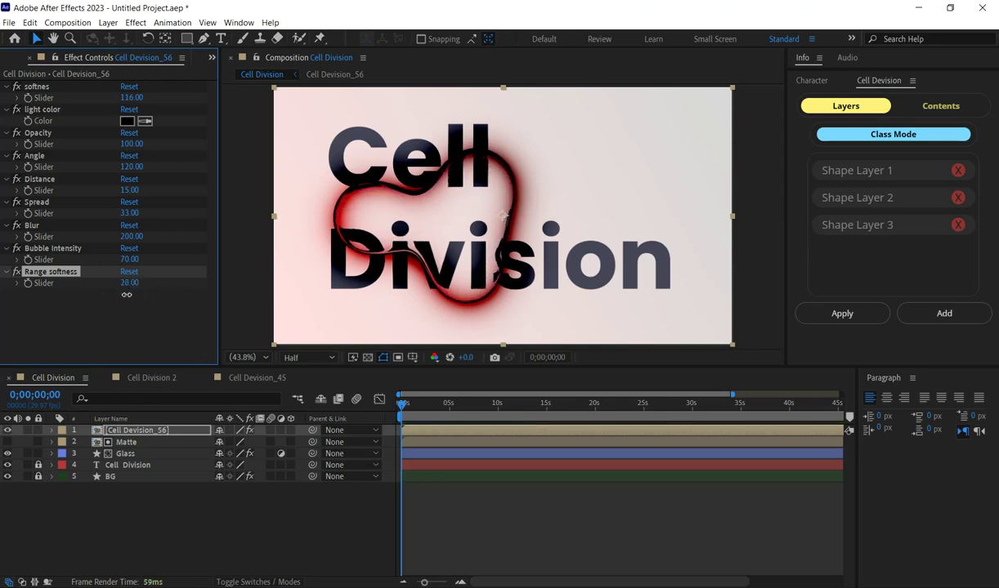
pyautogui.moveTo(124, 294); pyautogui.dragTo(126, 294)
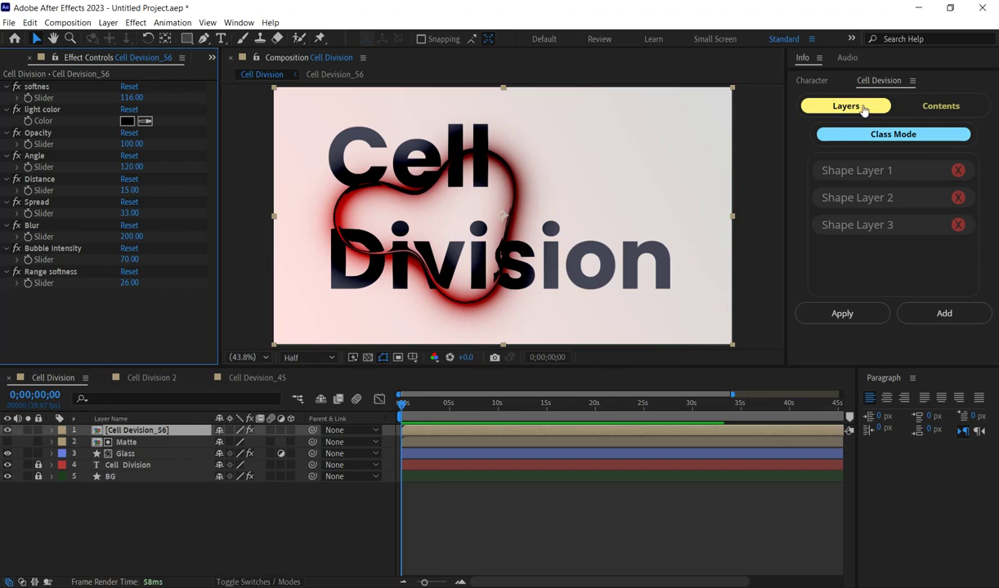
# In Cell Division 2, switch the extension to Contents and inspect Shape Layer 1's rectangle and polystars.
pyautogui.click(149, 377)
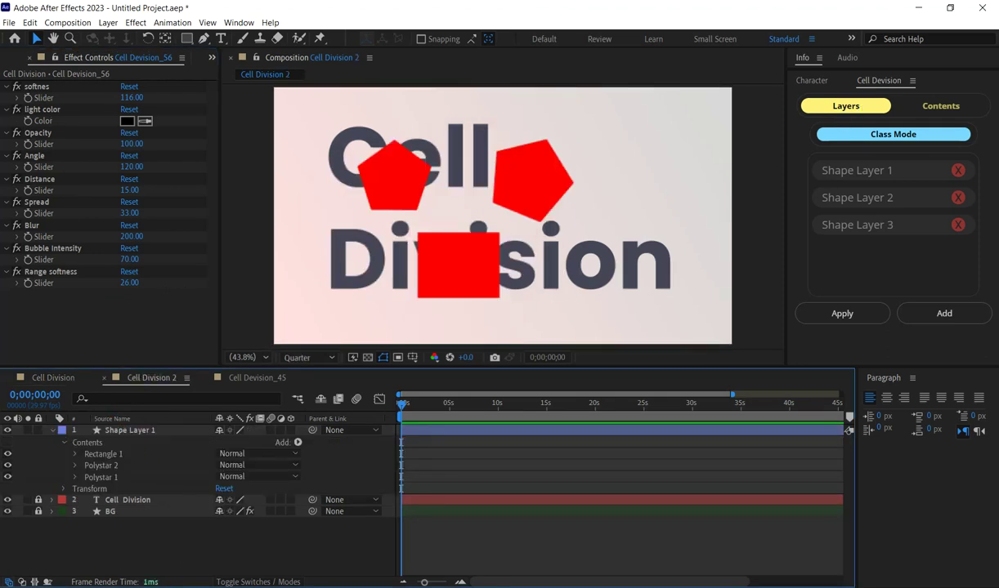
pyautogui.click(89, 443)
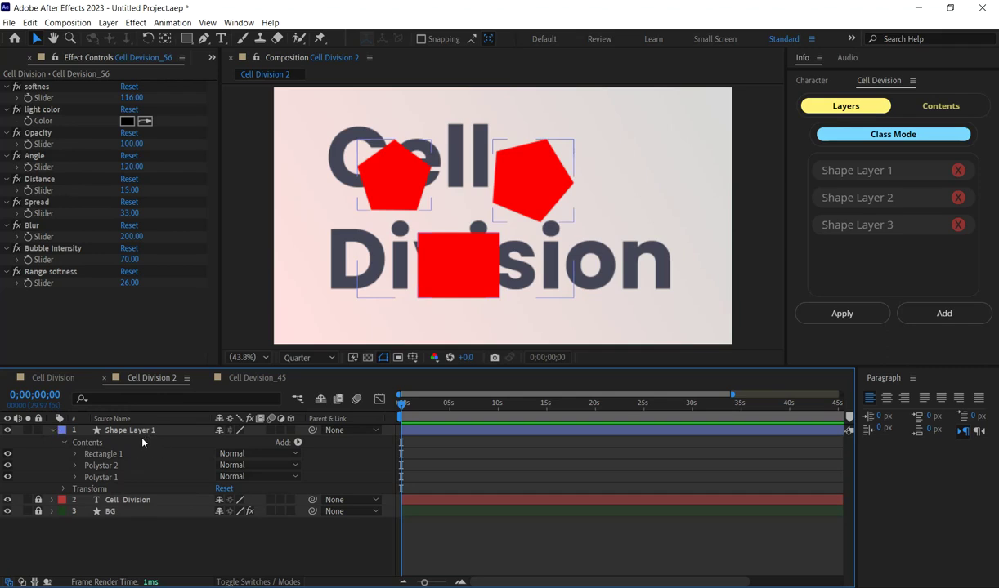
pyautogui.click(841, 240)
pyautogui.click(944, 110)
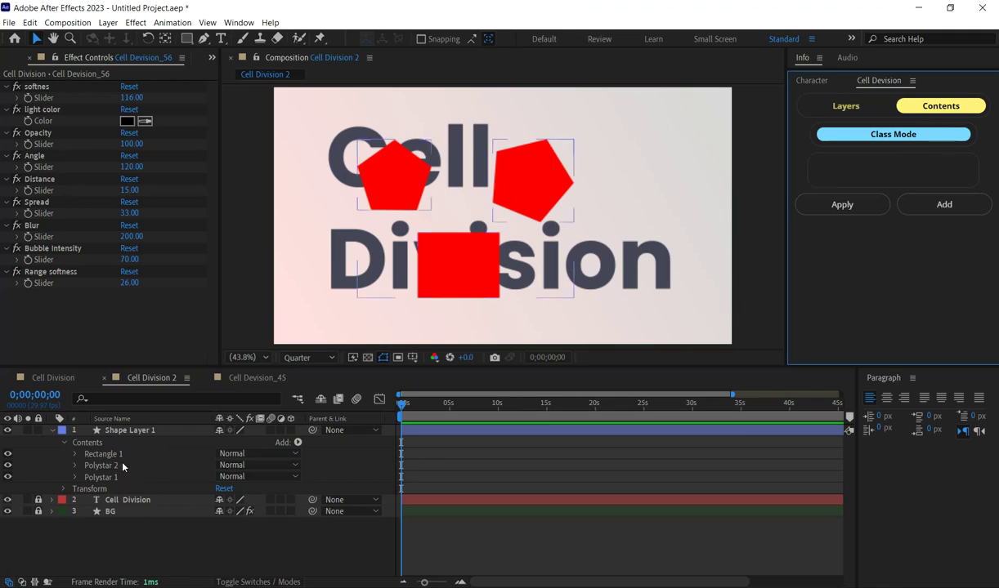
pyautogui.click(144, 433)
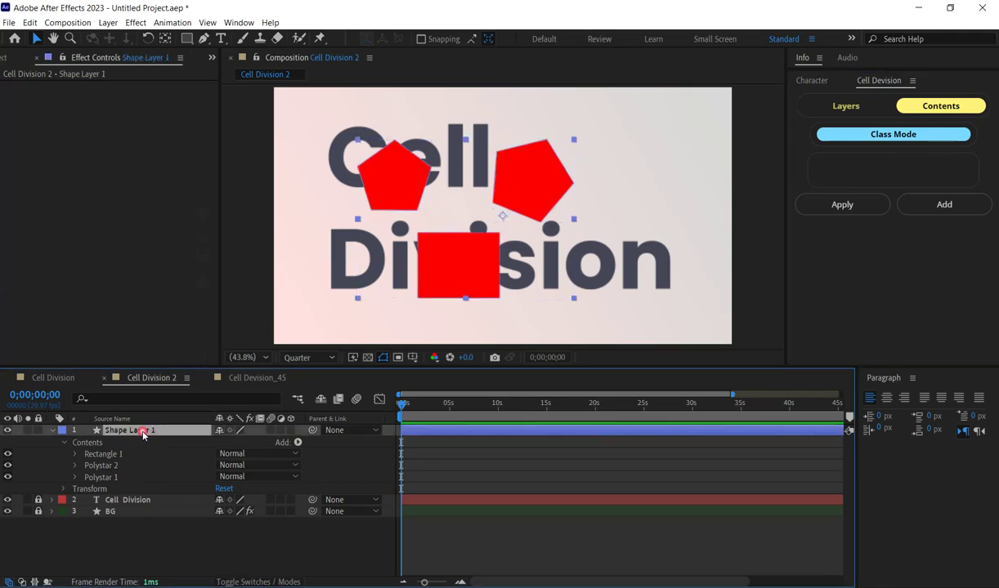
pyautogui.click(115, 455)
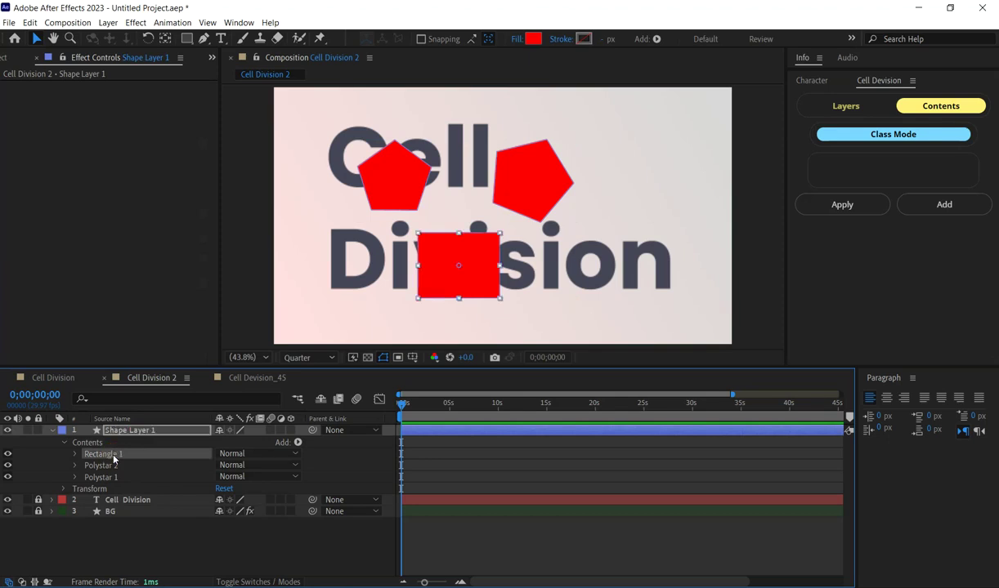
pyautogui.click(105, 466)
pyautogui.click(110, 465)
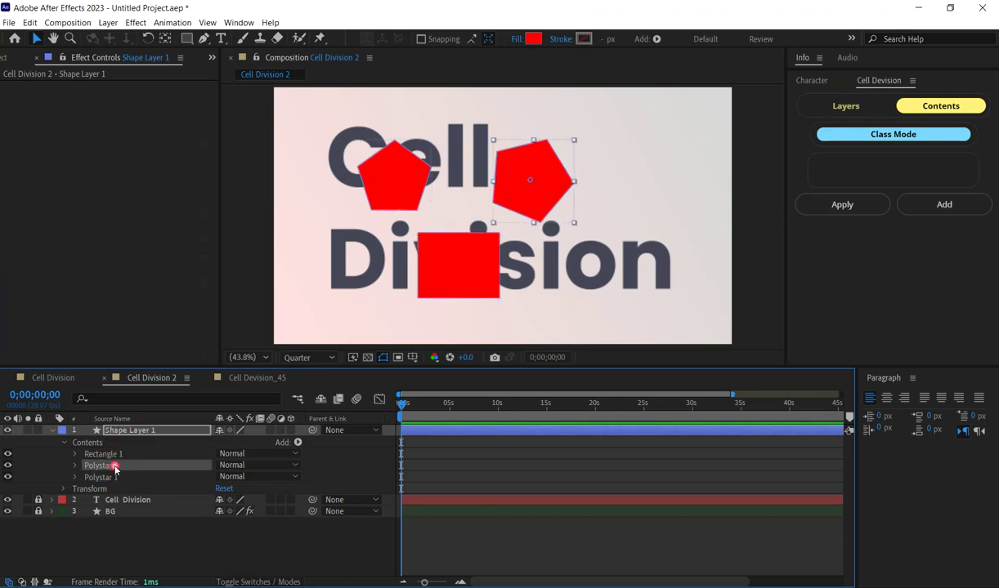
pyautogui.click(116, 466)
# Add Shape Layer 1 to the extension list and apply it as a glass blob with a controler layer.
pyautogui.click(139, 430)
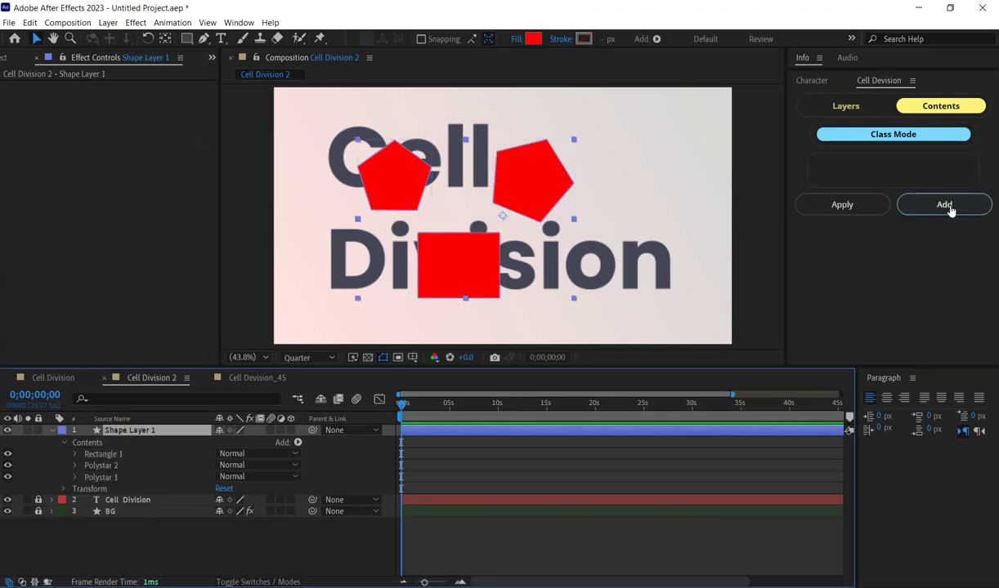
pyautogui.click(926, 134)
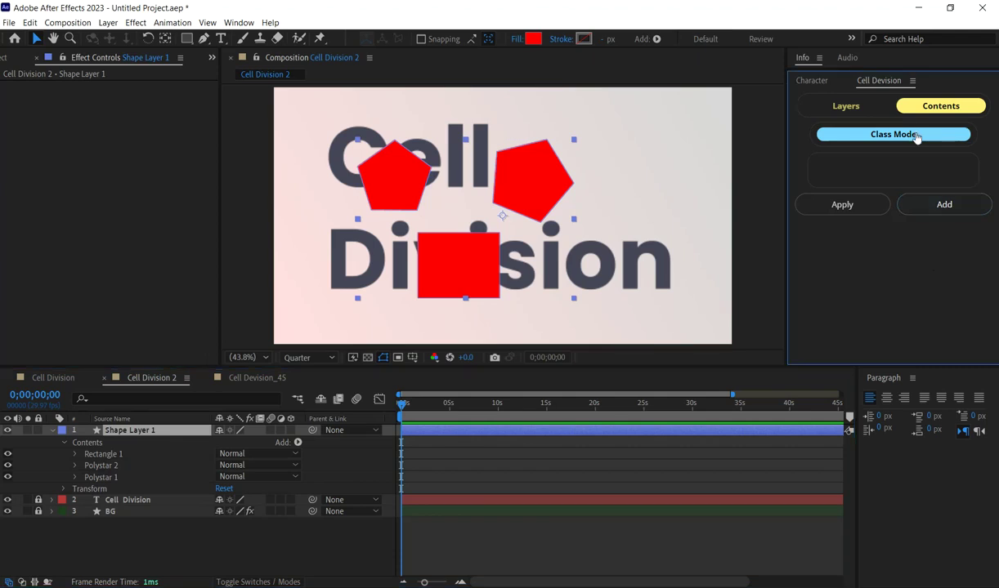
pyautogui.click(923, 136)
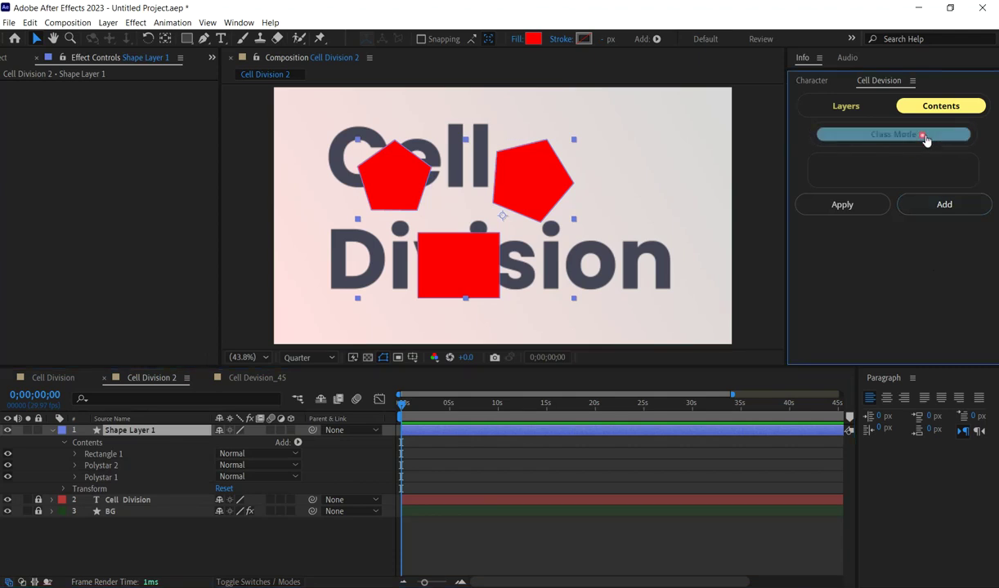
pyautogui.click(940, 206)
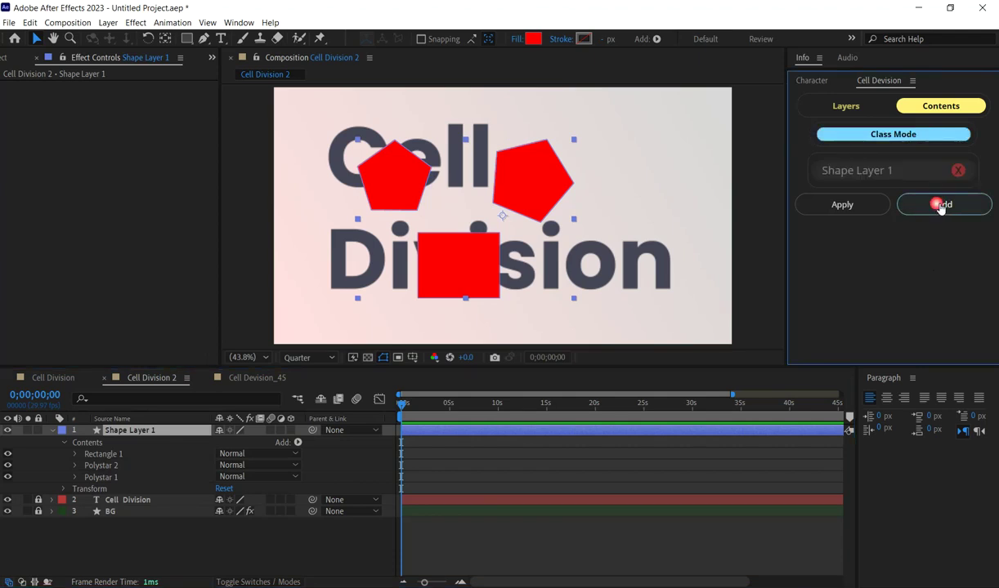
pyautogui.click(854, 213)
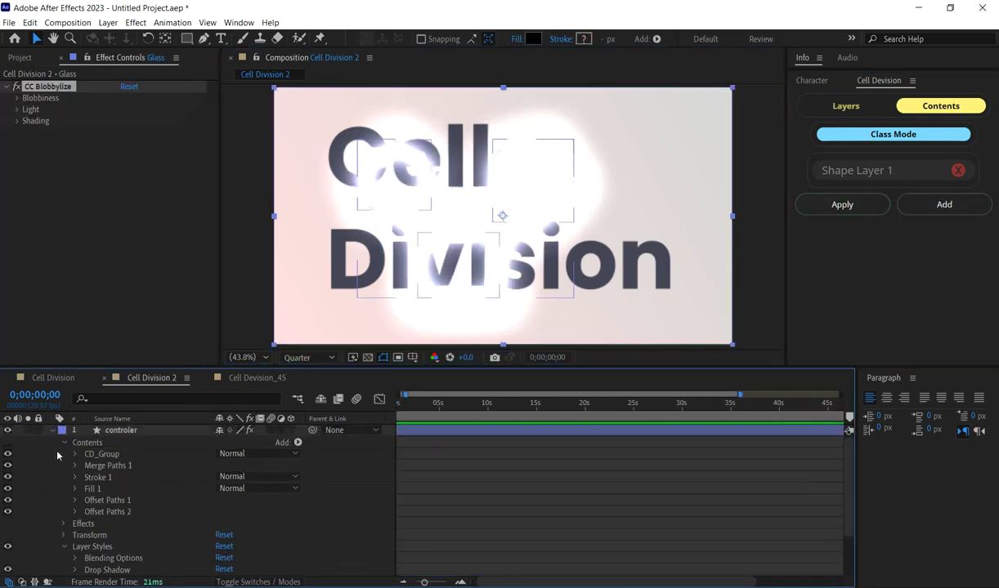
# Give the controler layer a black (000000) light colour and a bubble softness of 98.
pyautogui.click(52, 430)
pyautogui.click(121, 431)
pyautogui.click(127, 121)
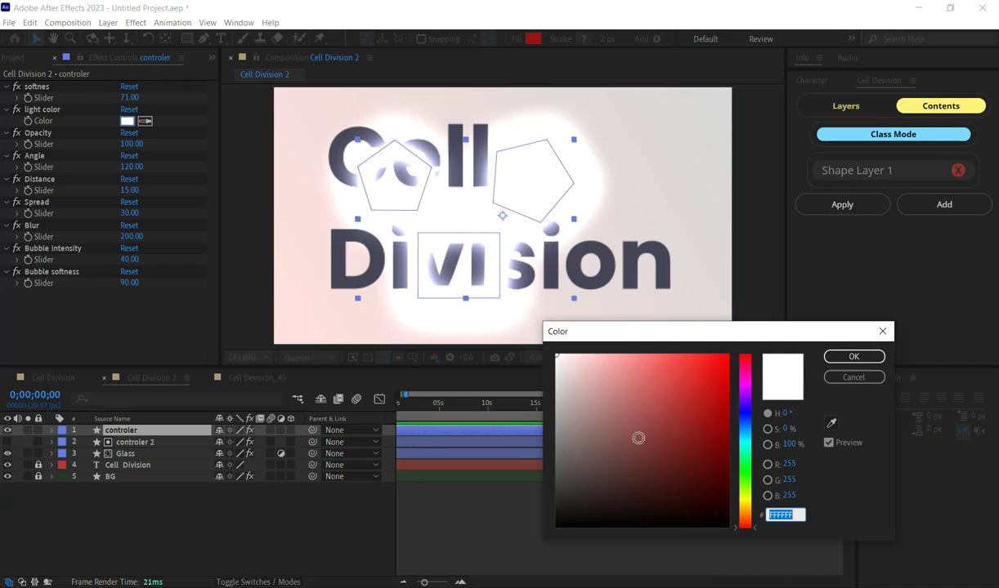
pyautogui.moveTo(638, 438); pyautogui.dragTo(400, 586)
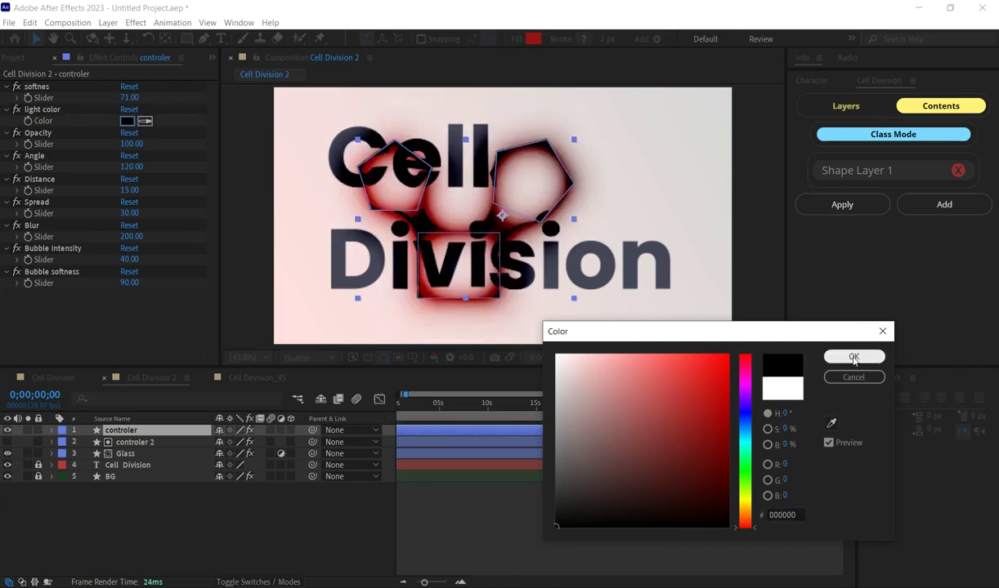
pyautogui.click(854, 358)
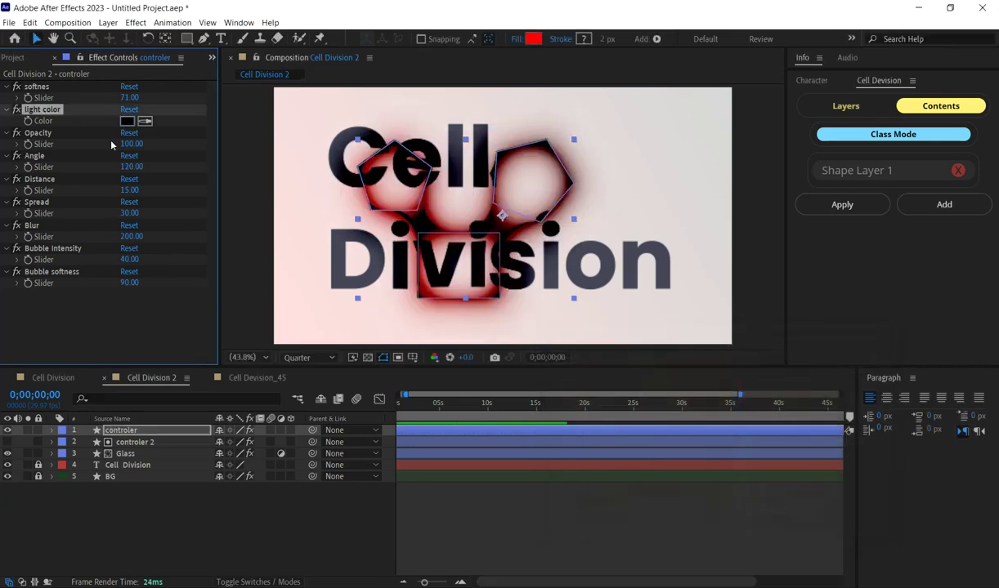
pyautogui.moveTo(140, 98); pyautogui.dragTo(160, 105)
pyautogui.click(212, 530)
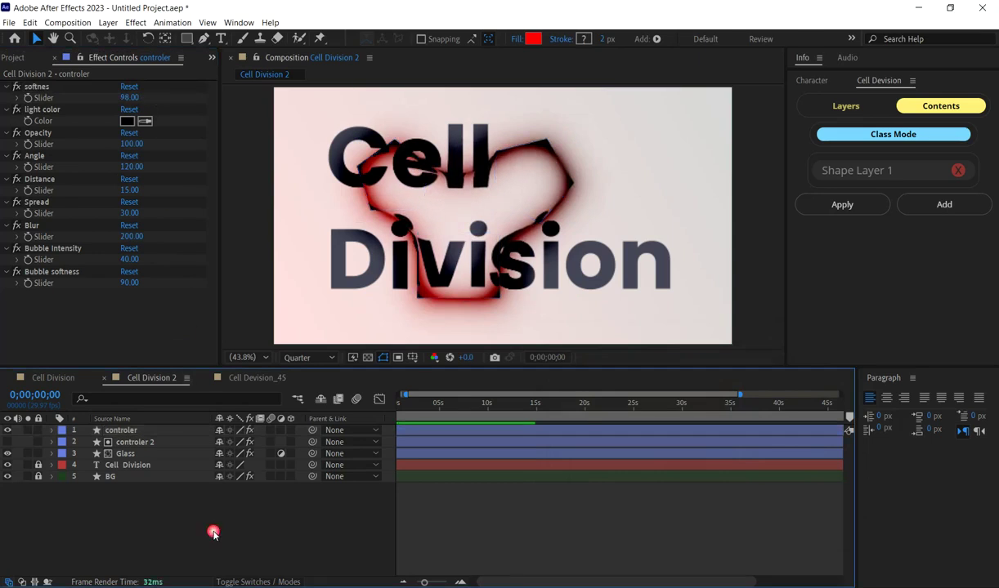
pyautogui.click(131, 442)
pyautogui.click(447, 295)
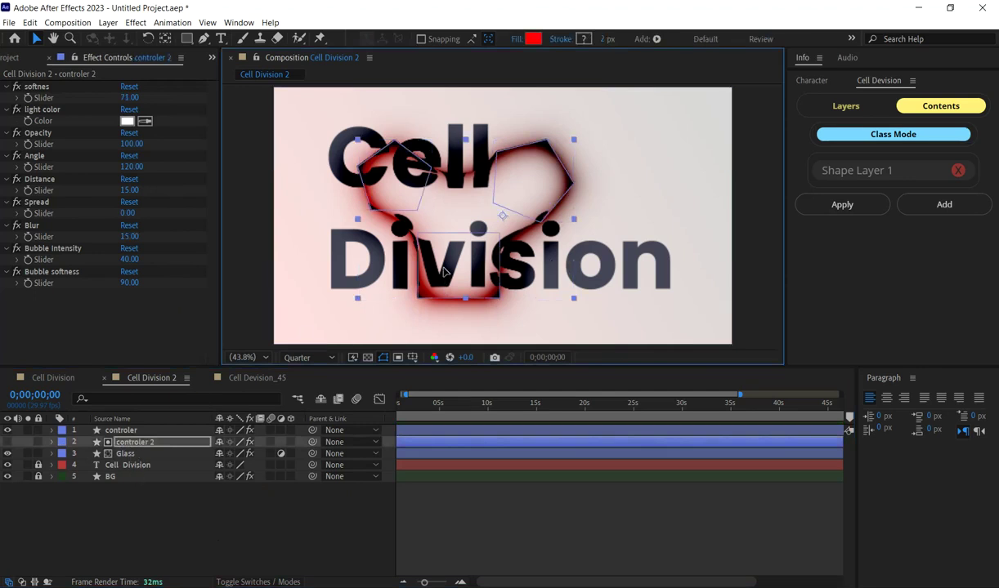
pyautogui.click(47, 439)
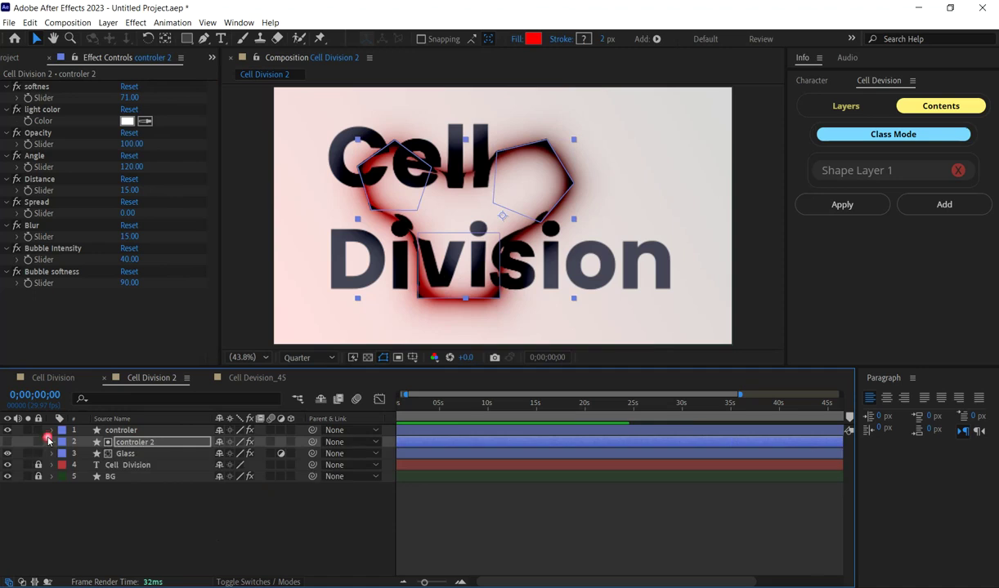
pyautogui.click(64, 453)
pyautogui.click(102, 466)
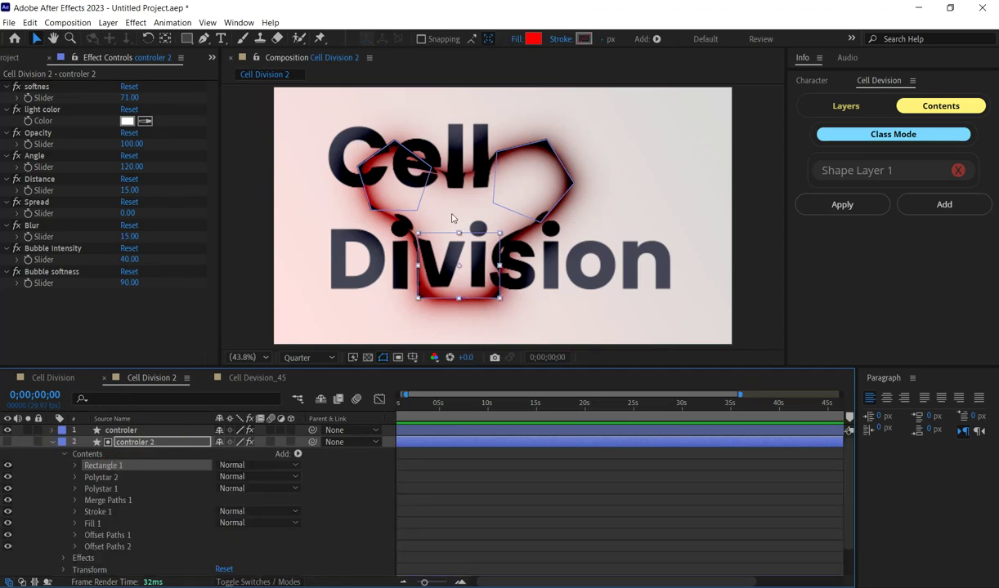
pyautogui.click(450, 283)
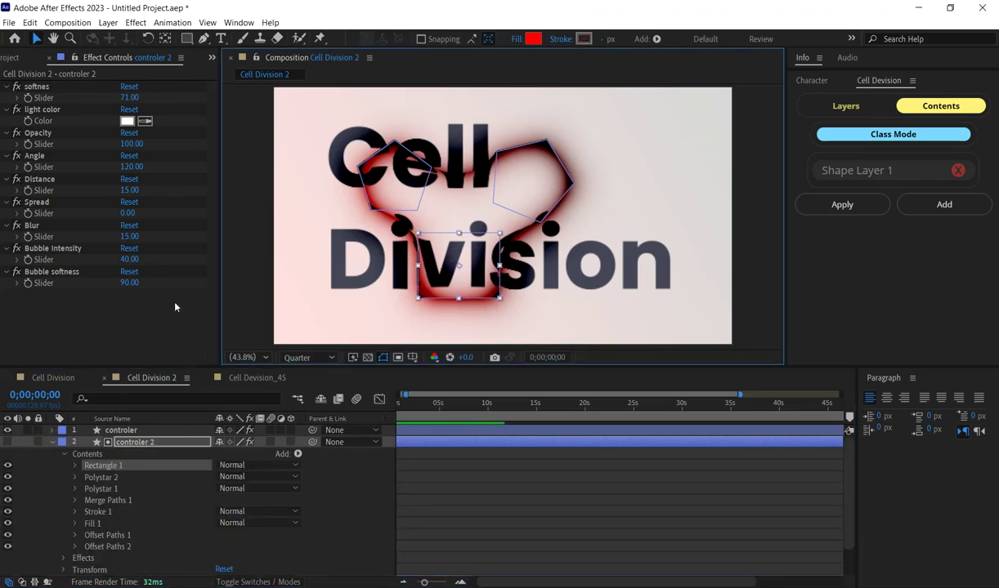
pyautogui.click(52, 442)
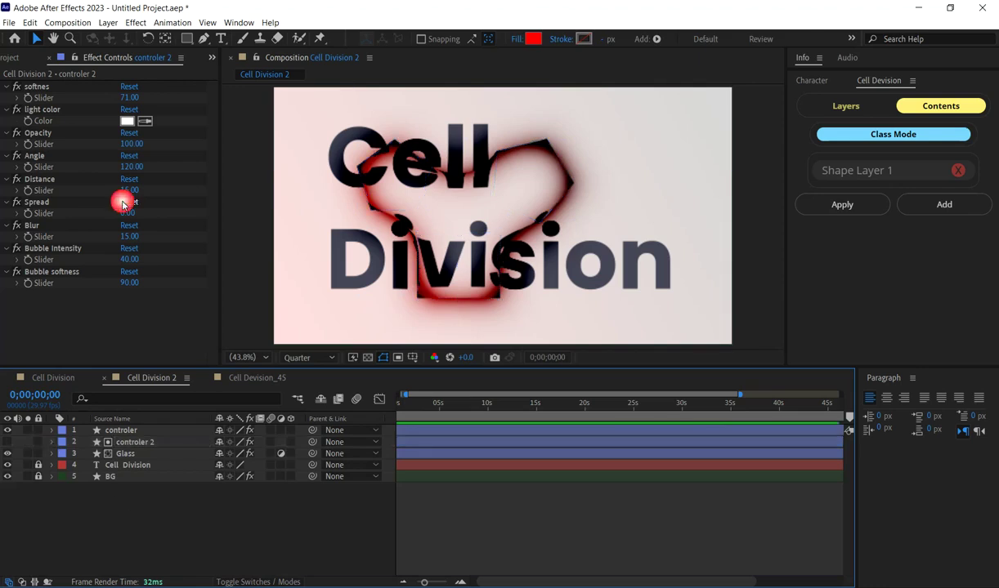